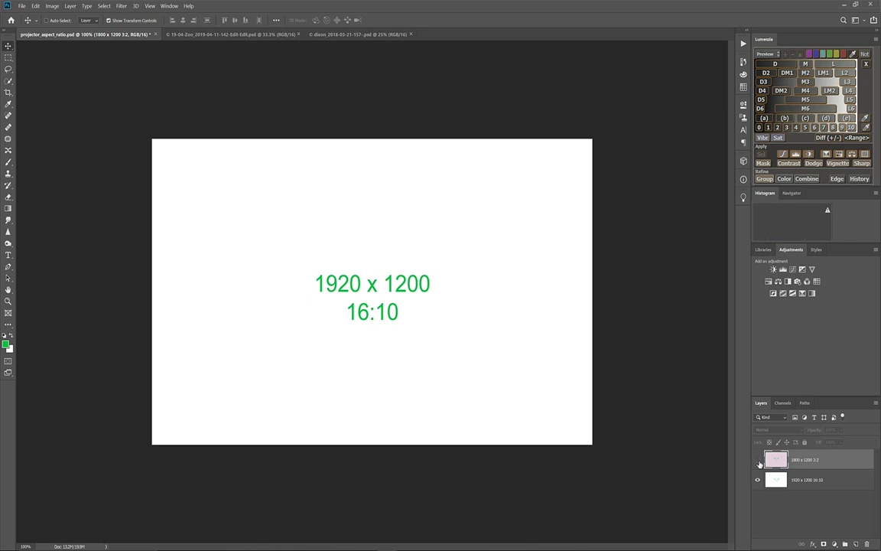
# - Show the 1800 x 1200 3:2 layer above the 1920 x 1200 16:10 layer
pyautogui.click(758, 460)
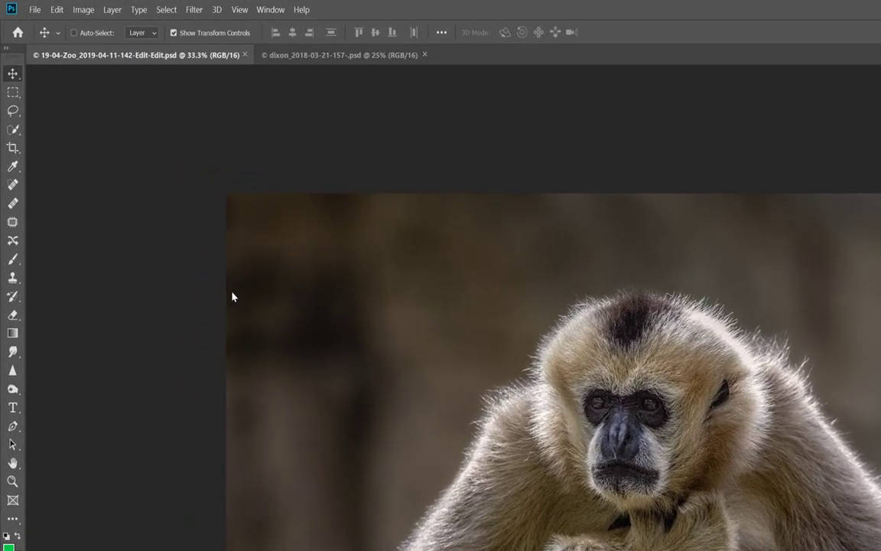
# - Check the gibbon photo's pixel dimensions in Image Size and close it without changes
pyautogui.click(84, 12)
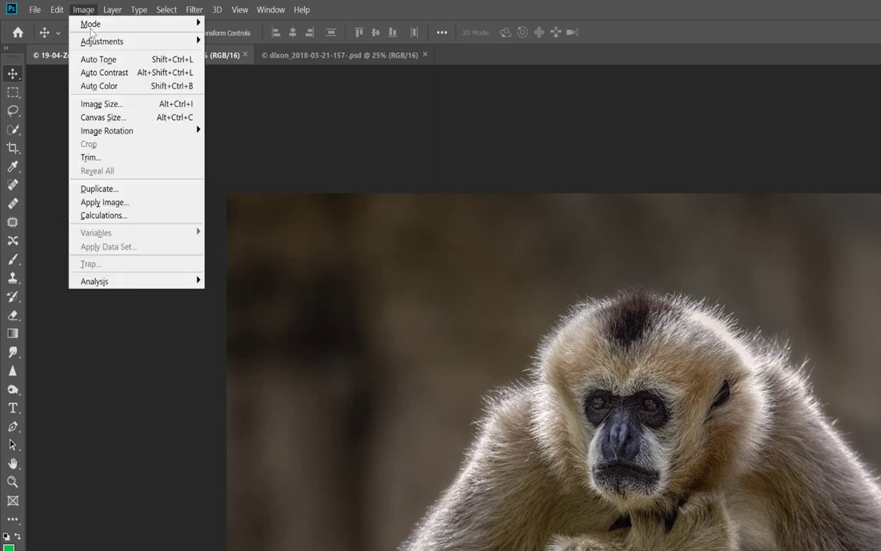
pyautogui.click(107, 104)
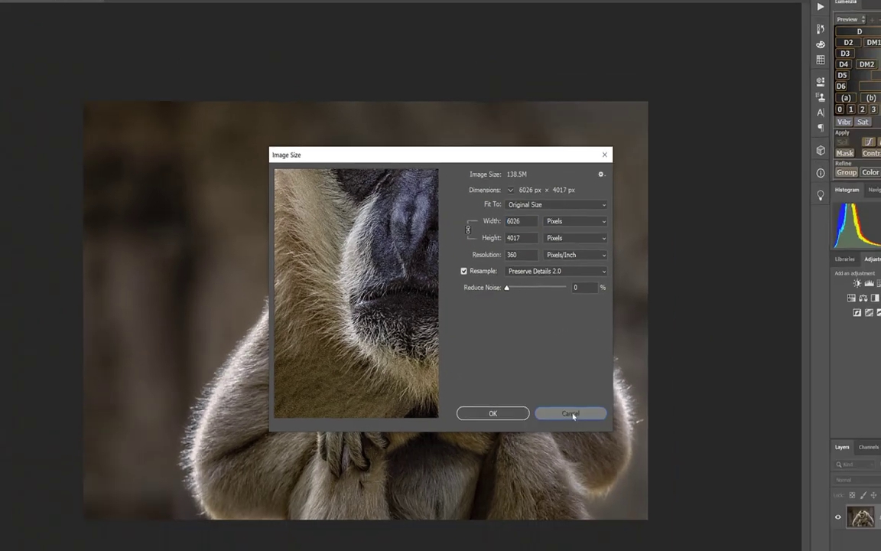
pyautogui.click(623, 476)
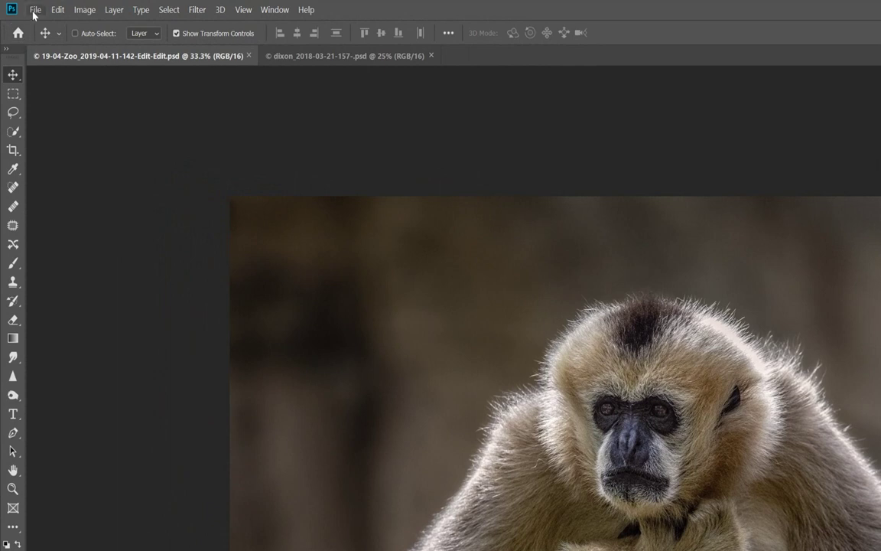
# - Resize the gibbon photo with Fit Image, constrained within 1920 pixels wide and 1200 pixels high
pyautogui.click(33, 11)
pyautogui.moveTo(105, 315)
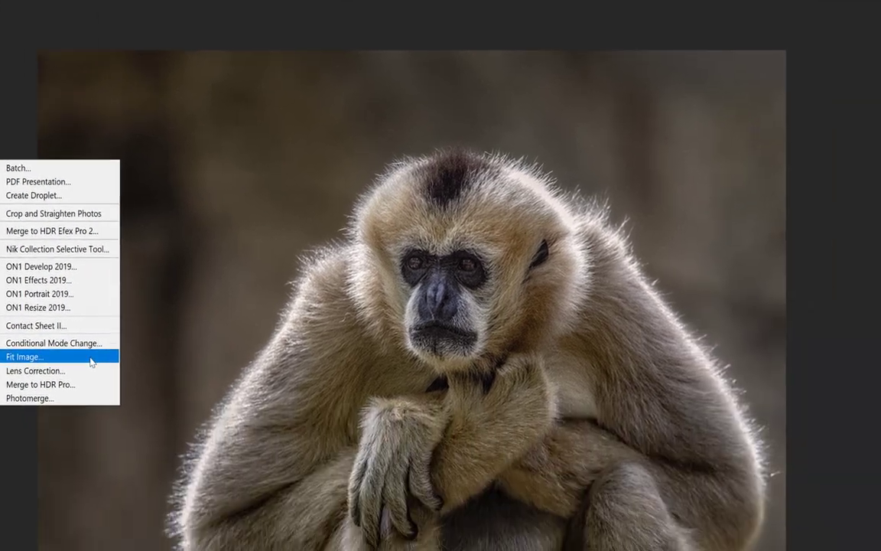
pyautogui.click(283, 507)
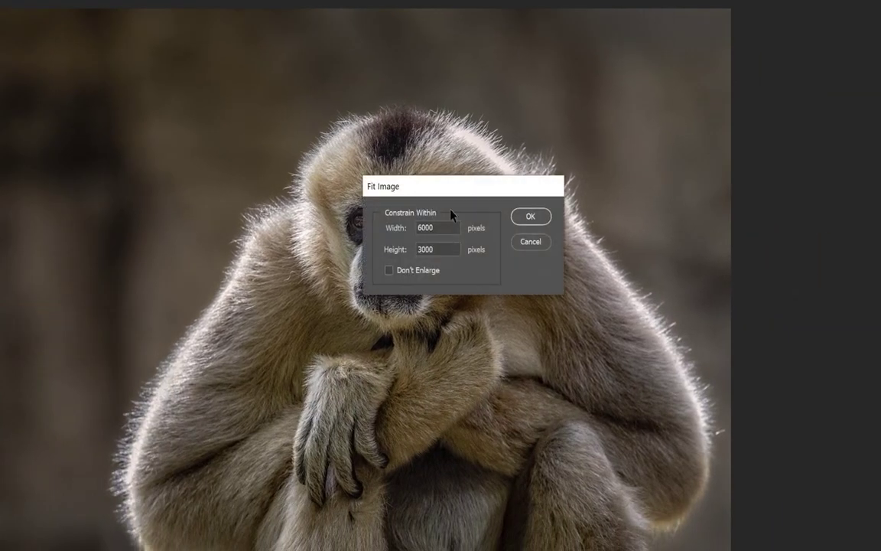
pyautogui.moveTo(468, 188); pyautogui.dragTo(419, 206)
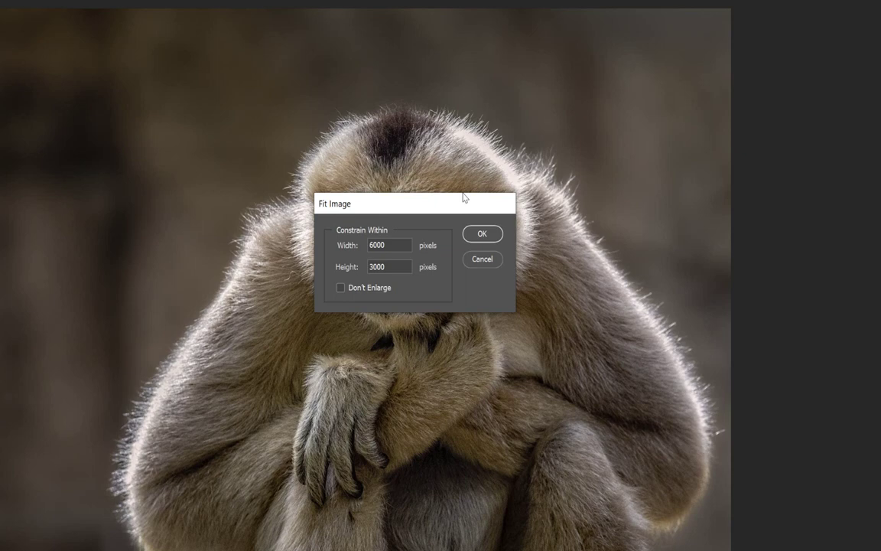
pyautogui.click(391, 244)
pyautogui.doubleClick(391, 245)
pyautogui.write('1920')
pyautogui.doubleClick(391, 267)
pyautogui.write('00')
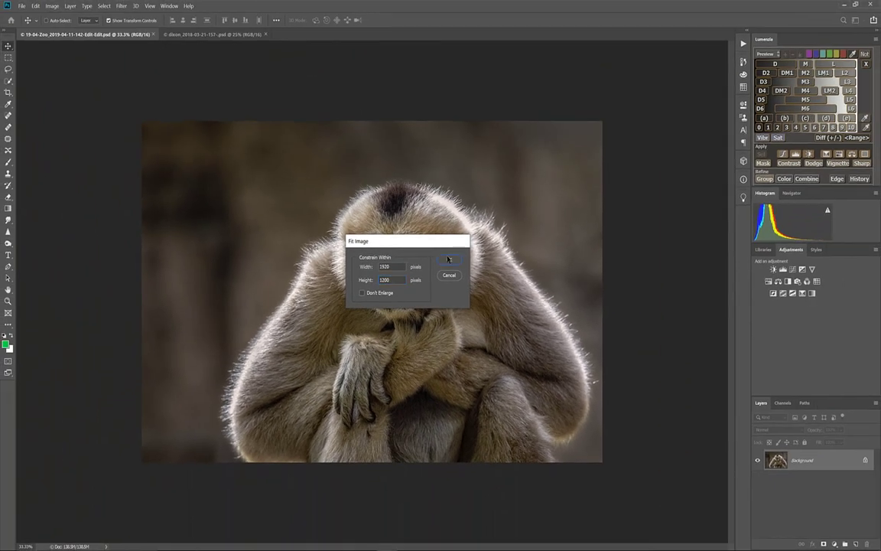
pyautogui.click(470, 243)
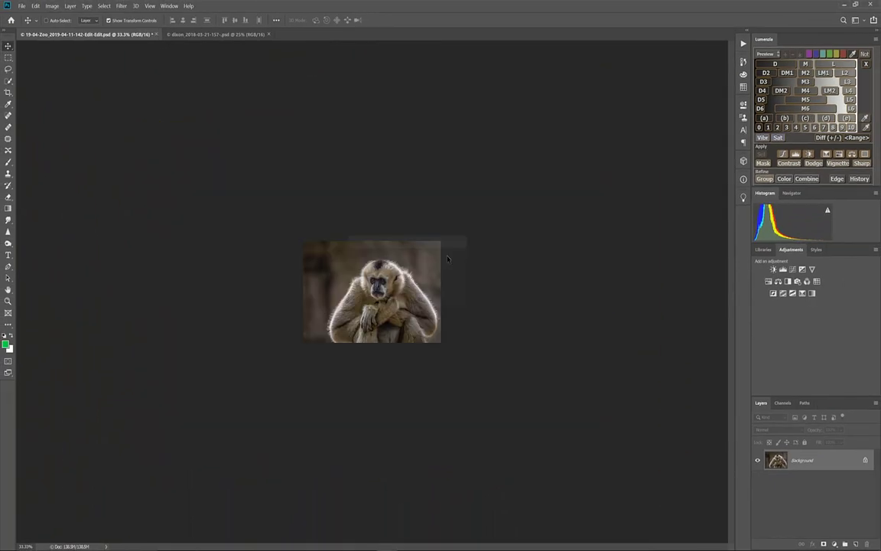
# - Check the resized gibbon photo's width and height in Image Size, leaving the settings as they are
pyautogui.hotkey('ctrl', '+')
pyautogui.hotkey('ctrl', '+')
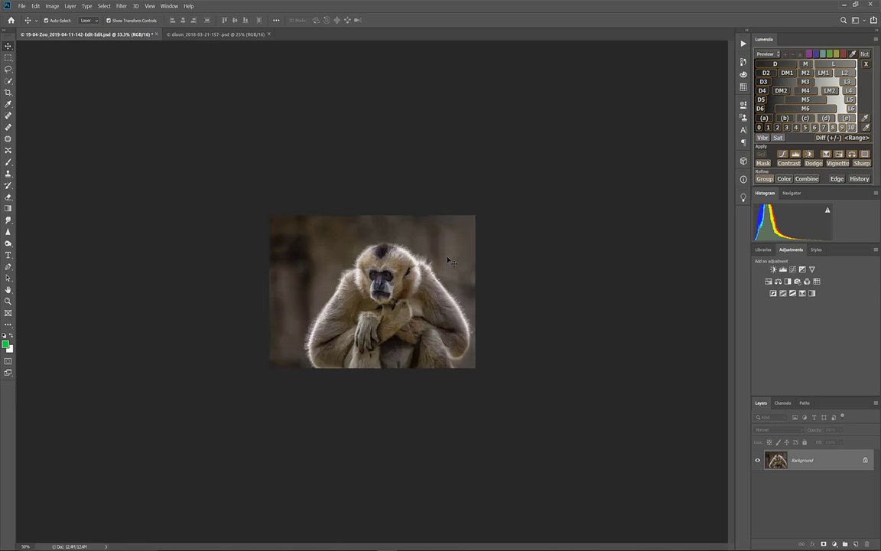
pyautogui.click(52, 6)
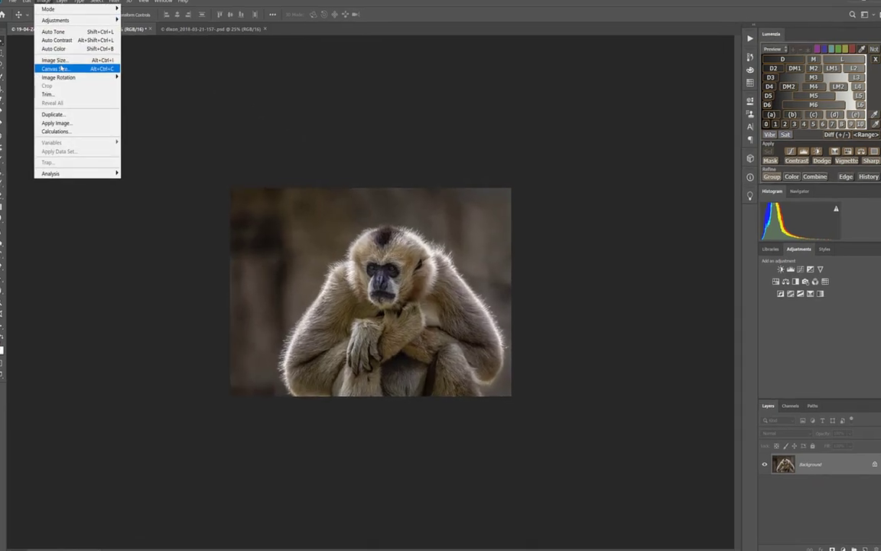
pyautogui.click(53, 60)
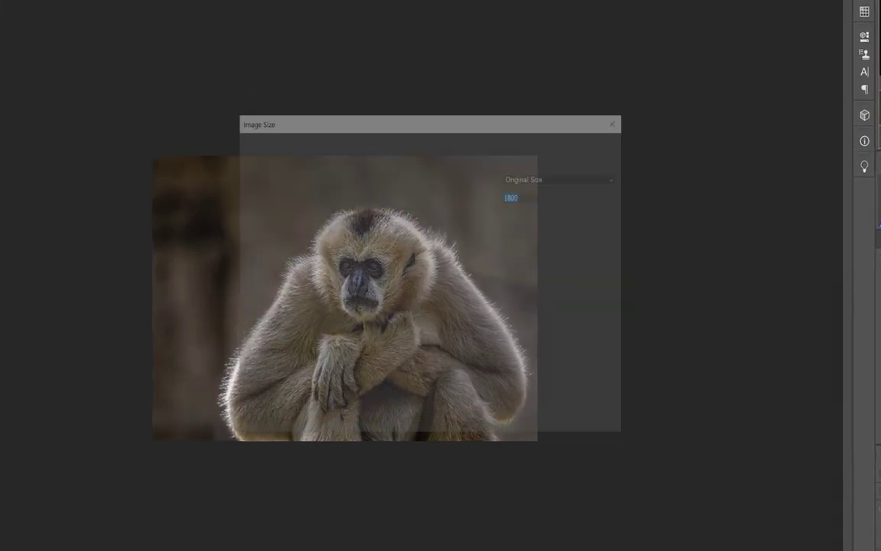
pyautogui.moveTo(371, 119); pyautogui.dragTo(332, 118)
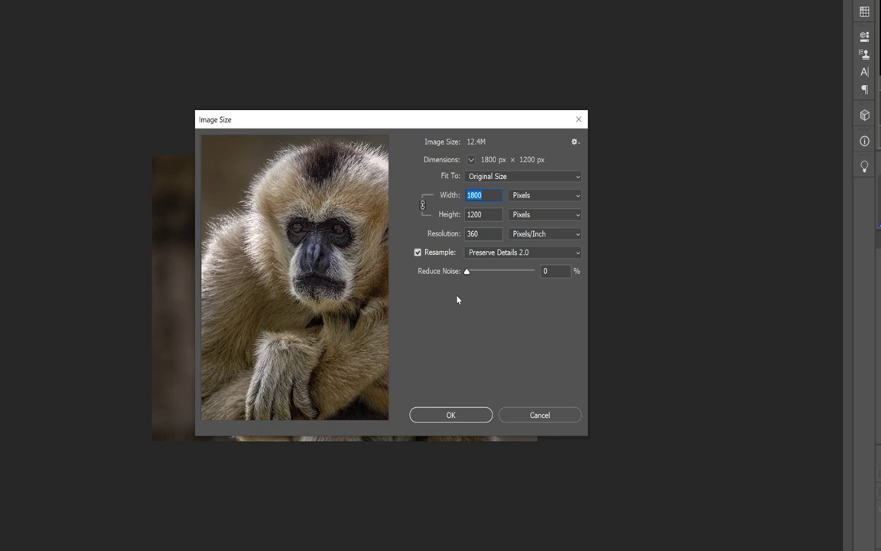
pyautogui.click(535, 415)
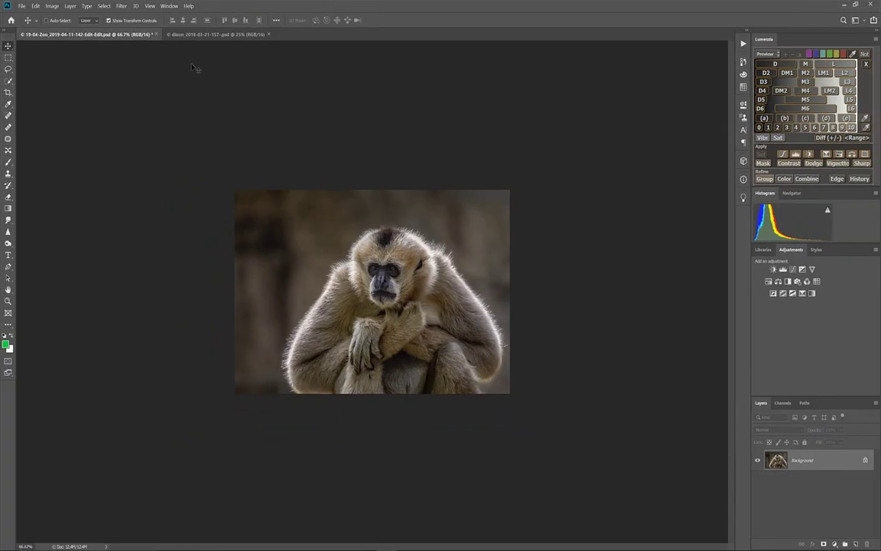
# - Open Image Size for the red tulip photo, unlink its width and height, and link them again
pyautogui.click(187, 33)
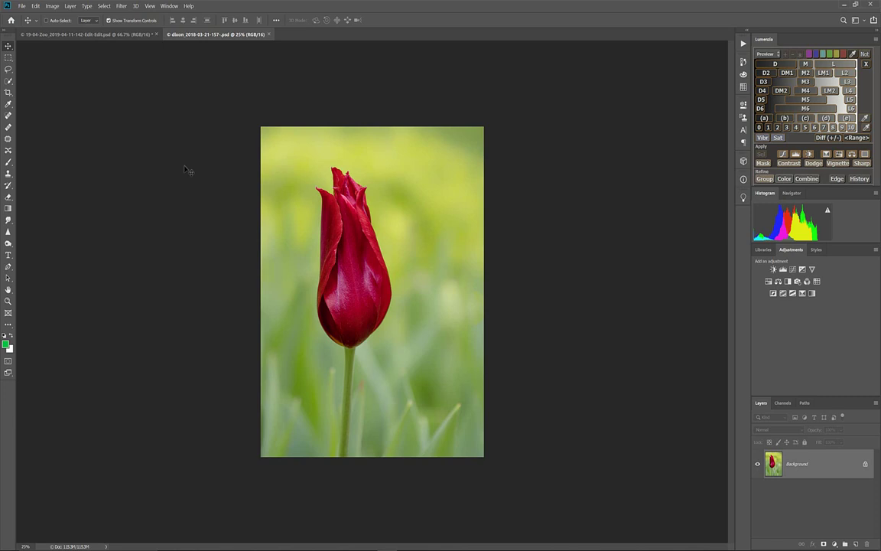
pyautogui.click(51, 6)
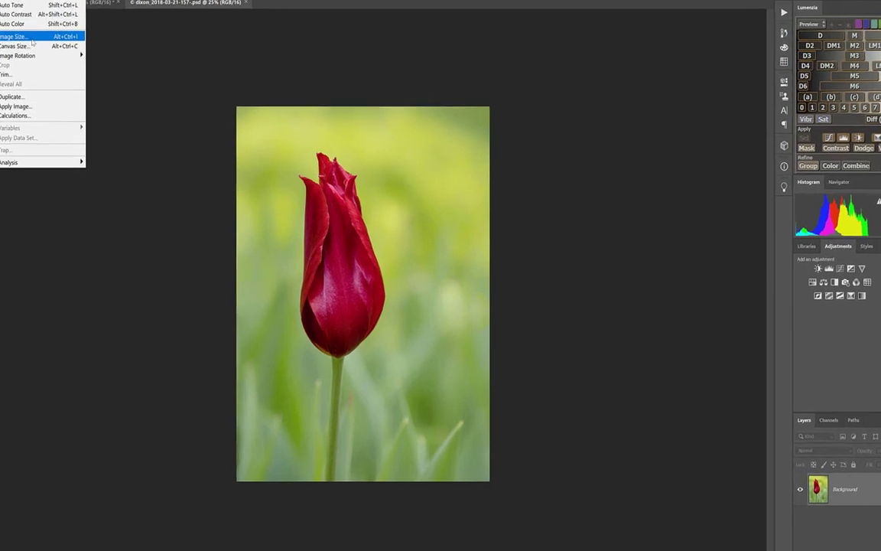
pyautogui.click(32, 42)
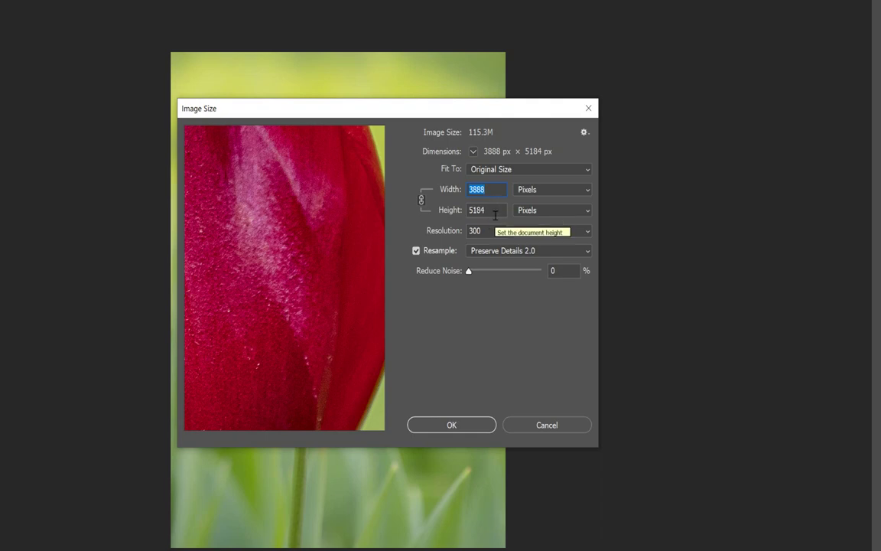
pyautogui.click(421, 200)
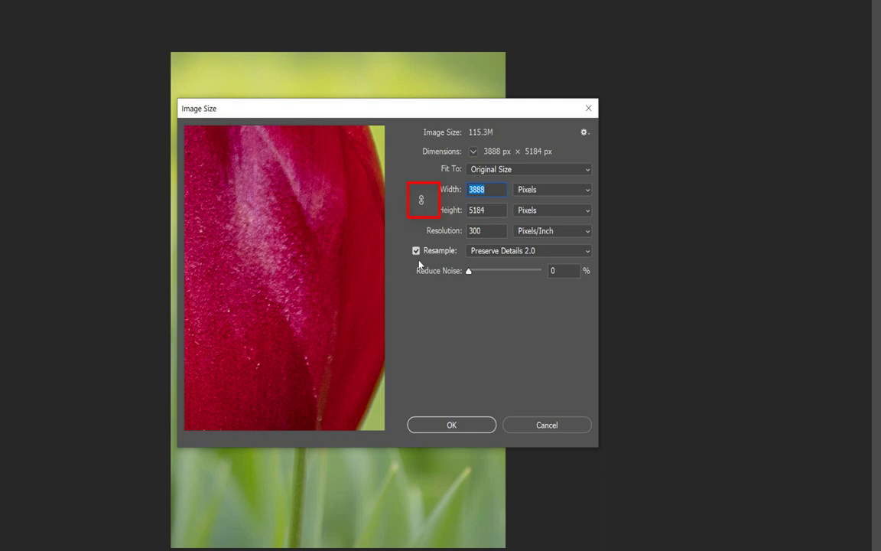
pyautogui.click(422, 199)
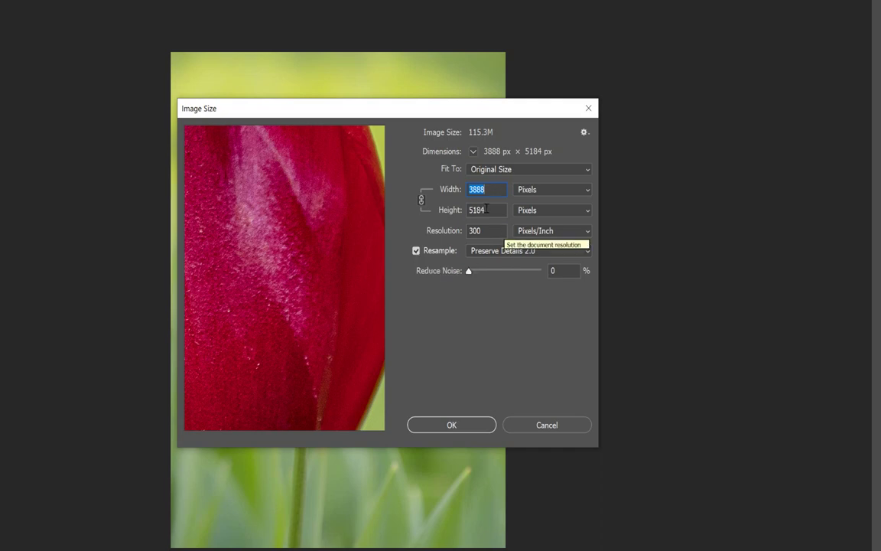
# - Try a linked height of 1200 pixels and a linked width of 1920 pixels for the tulip photo
pyautogui.press('Tab')
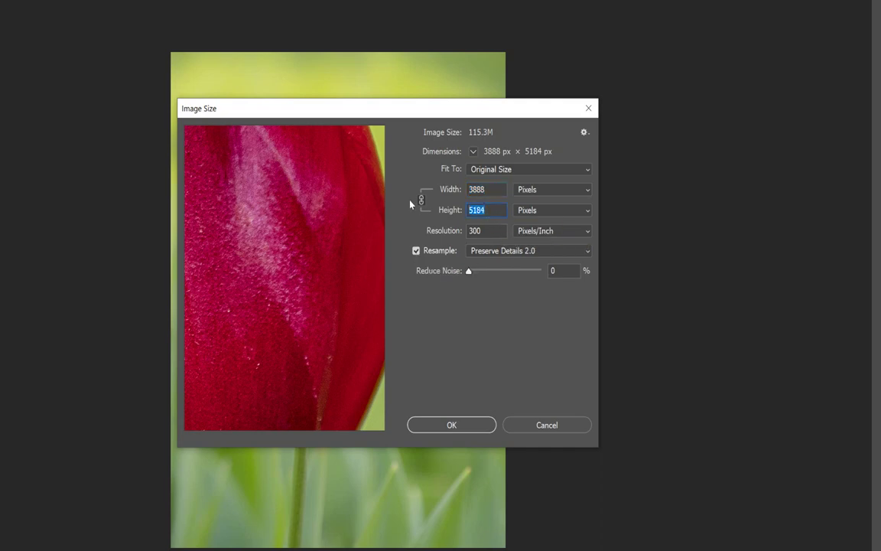
pyautogui.write('1200')
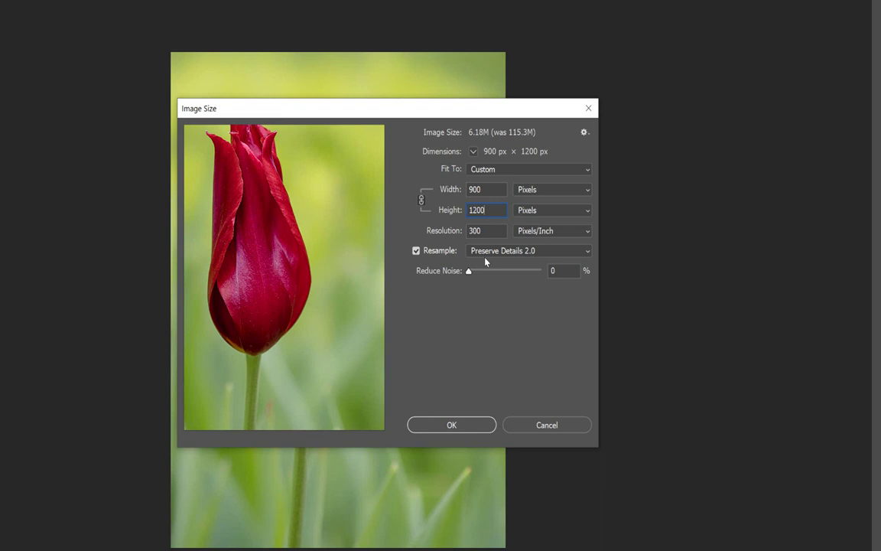
pyautogui.doubleClick(482, 190)
pyautogui.write('1920')
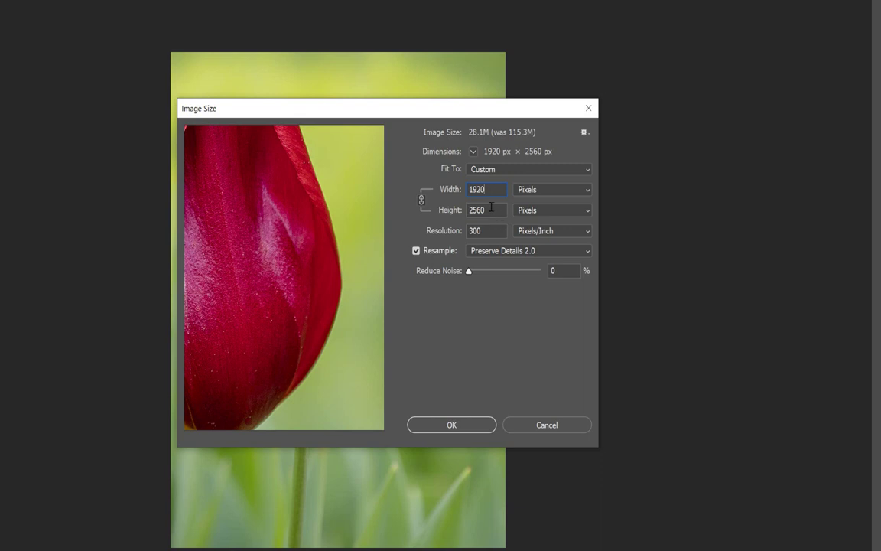
# - Set the tulip photo's height to 1200 pixels with the width linked, and apply the resize
pyautogui.press('Tab')
pyautogui.write('12')
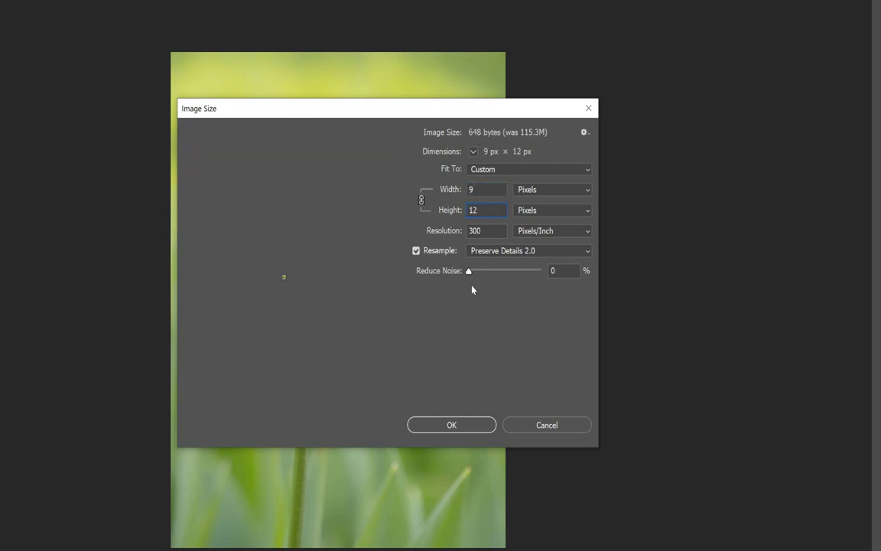
pyautogui.write('00')
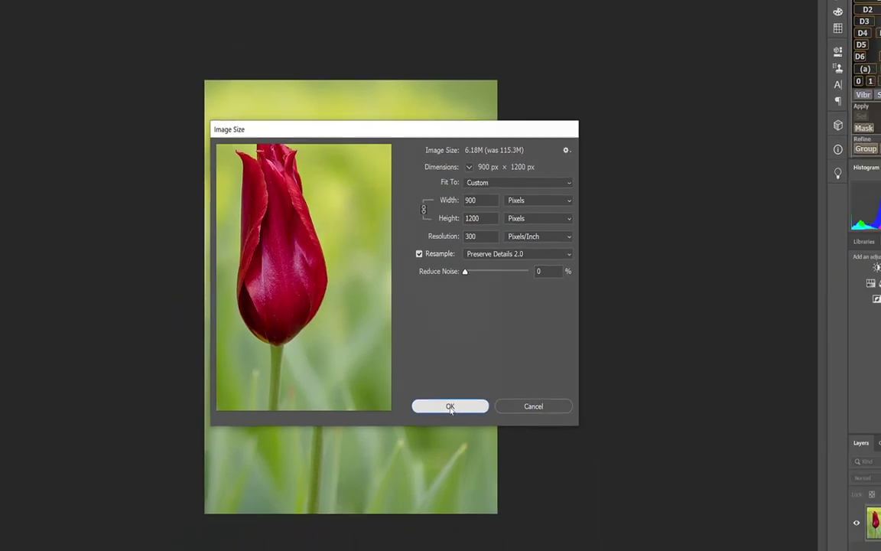
pyautogui.click(452, 425)
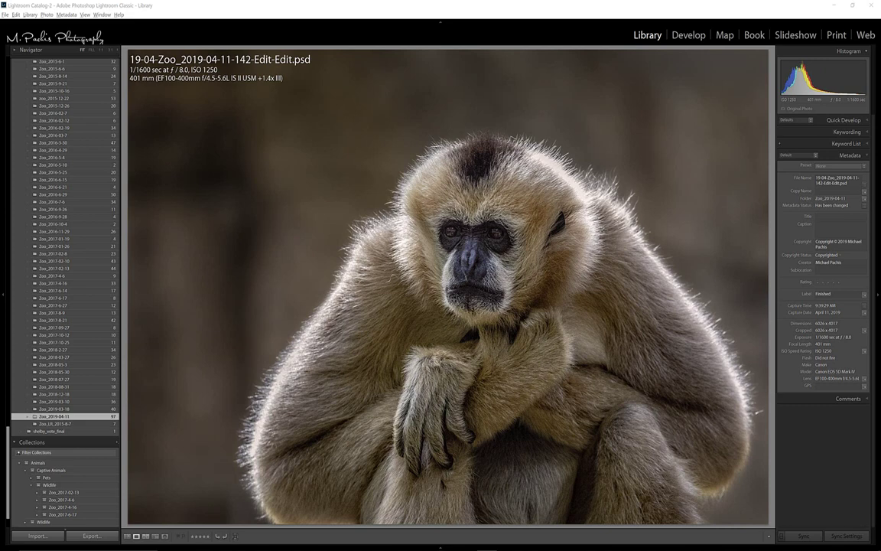
# - Switch to Lightroom Classic and open the export settings for the gibbon photo
pyautogui.rightClick(384, 235)
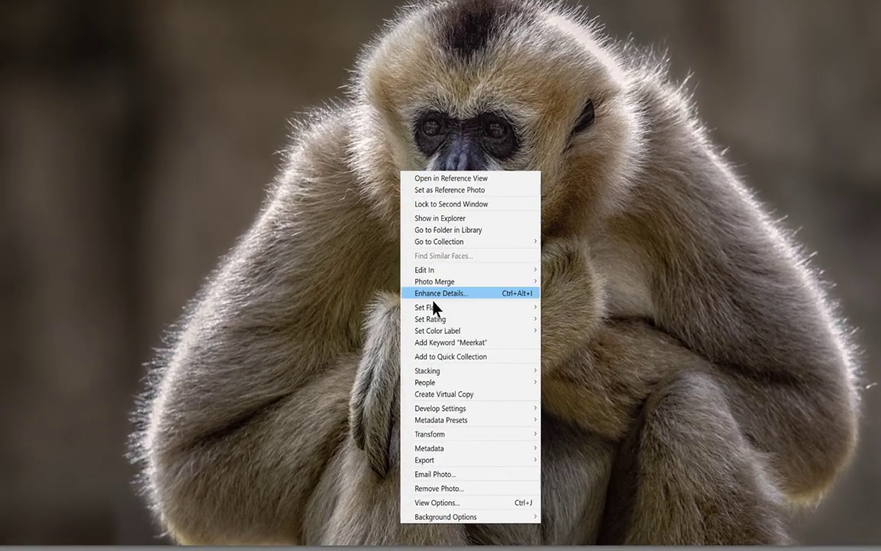
pyautogui.moveTo(457, 459)
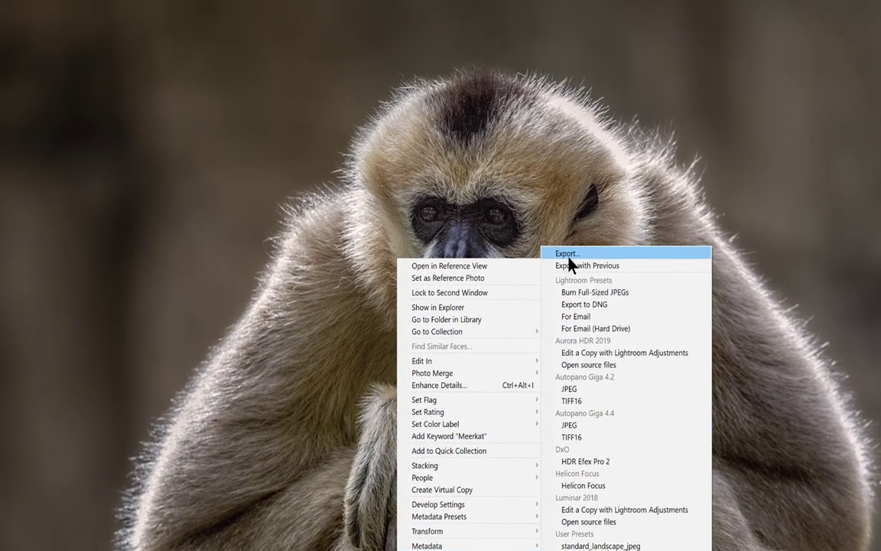
pyautogui.click(568, 155)
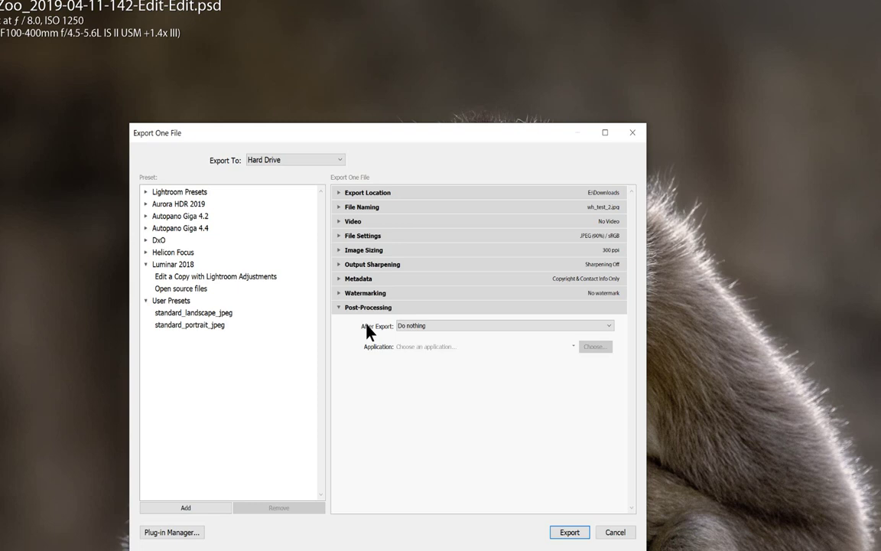
# - Enable Resize to Fit in Image Sizing, using Width & Height with 1920 by 1200 pixels
pyautogui.click(339, 249)
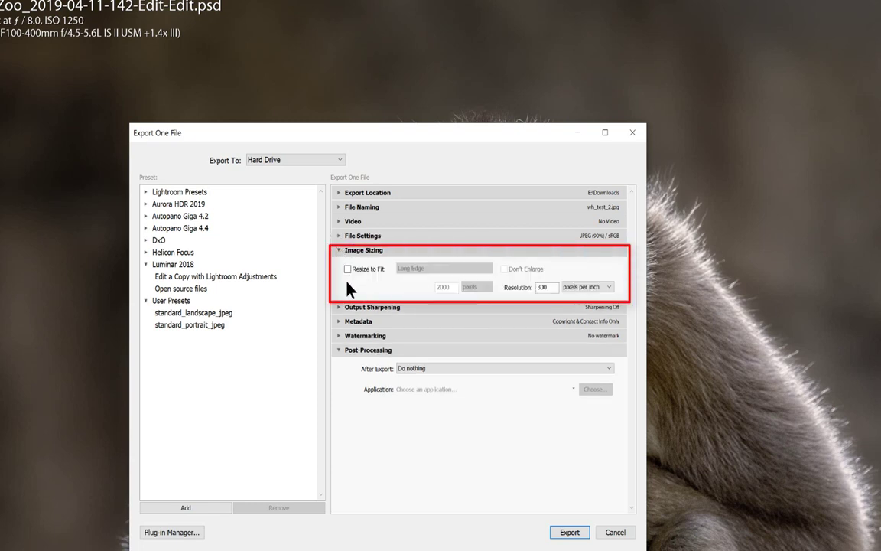
pyautogui.click(348, 268)
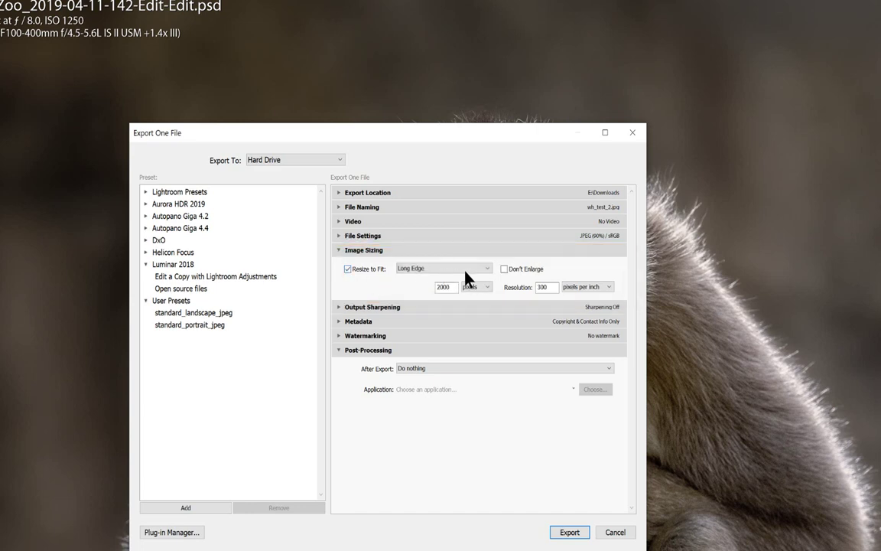
pyautogui.click(487, 266)
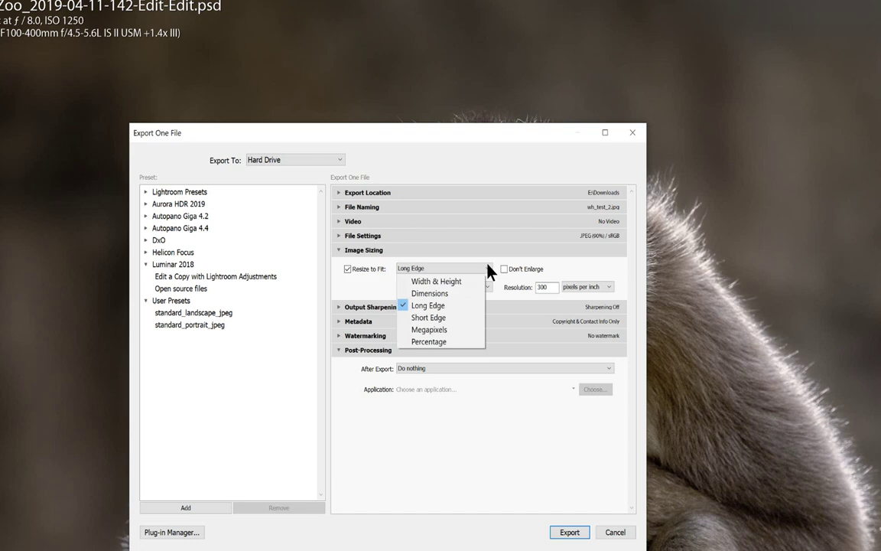
pyautogui.click(461, 282)
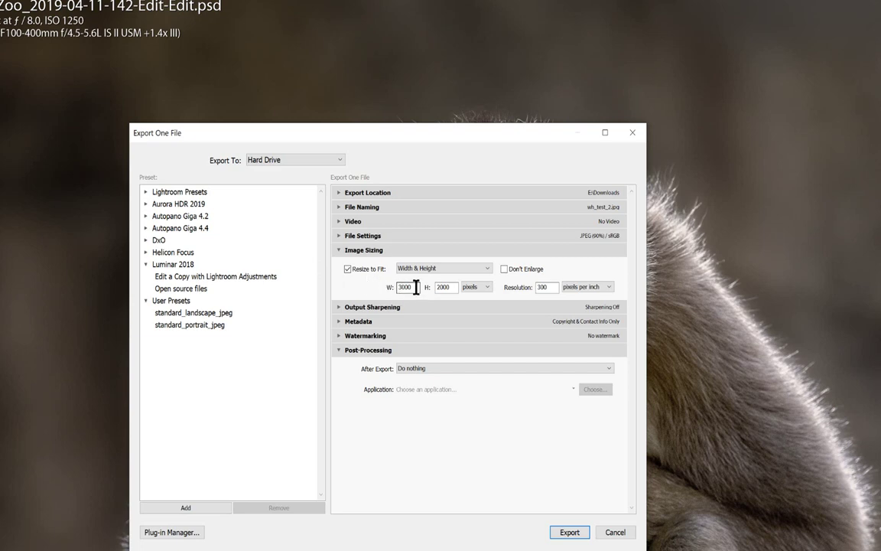
pyautogui.moveTo(413, 288); pyautogui.dragTo(369, 274)
pyautogui.write('1920')
pyautogui.press('Tab')
pyautogui.write('1200')
# - Export the gibbon photo, overwriting the existing wh_test_2.jpg in E:\Downloads
pyautogui.click(570, 533)
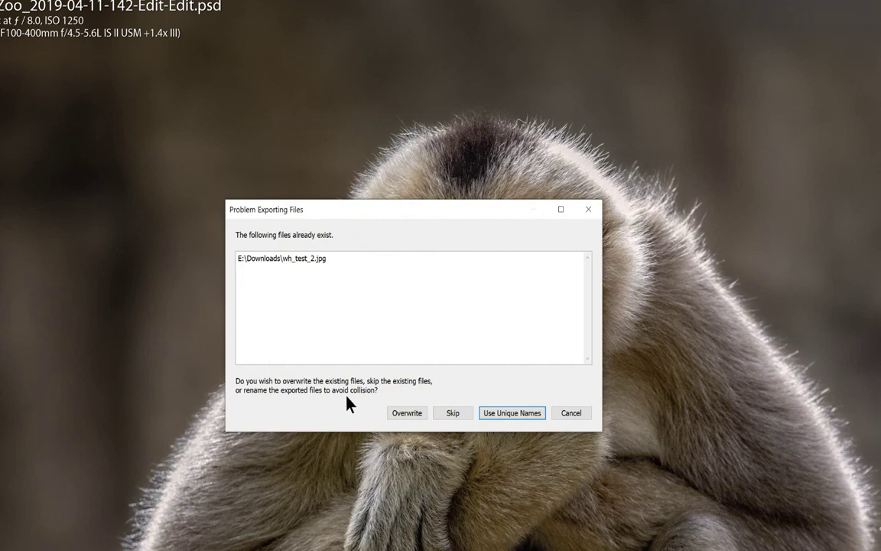
pyautogui.click(406, 413)
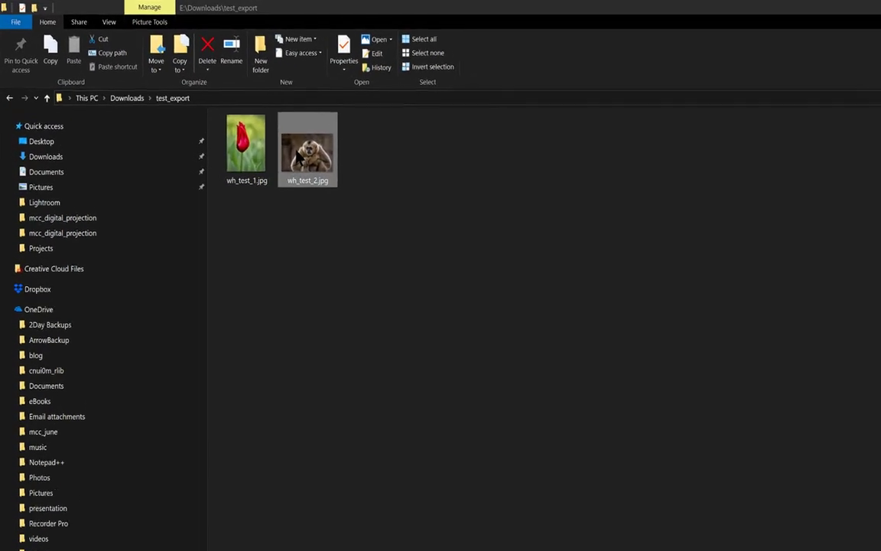
# - Open the detailed properties of wh_test_2.jpg to check its pixel dimensions
pyautogui.rightClick(299, 157)
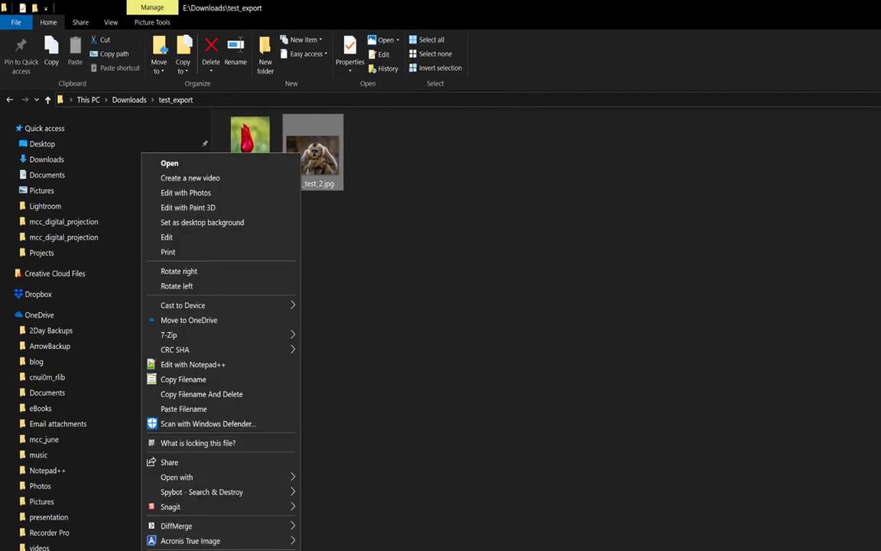
pyautogui.press('r')
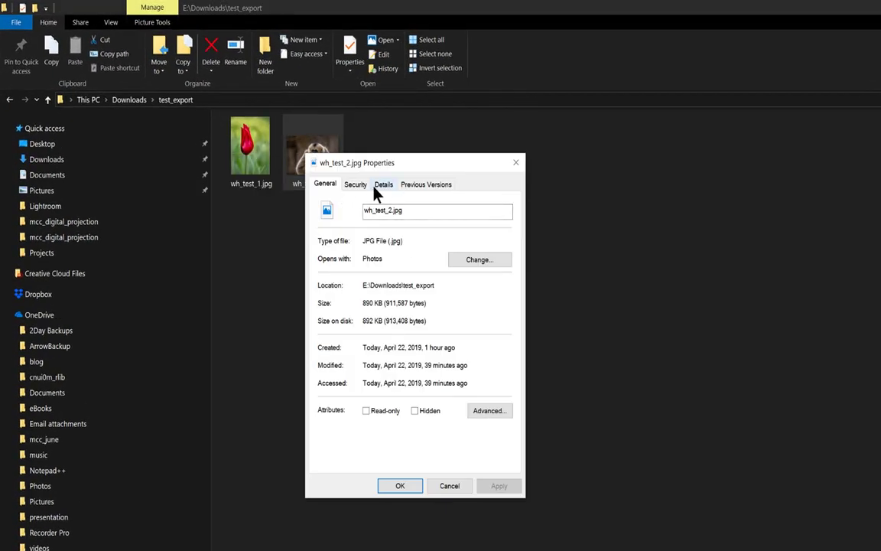
pyautogui.click(386, 186)
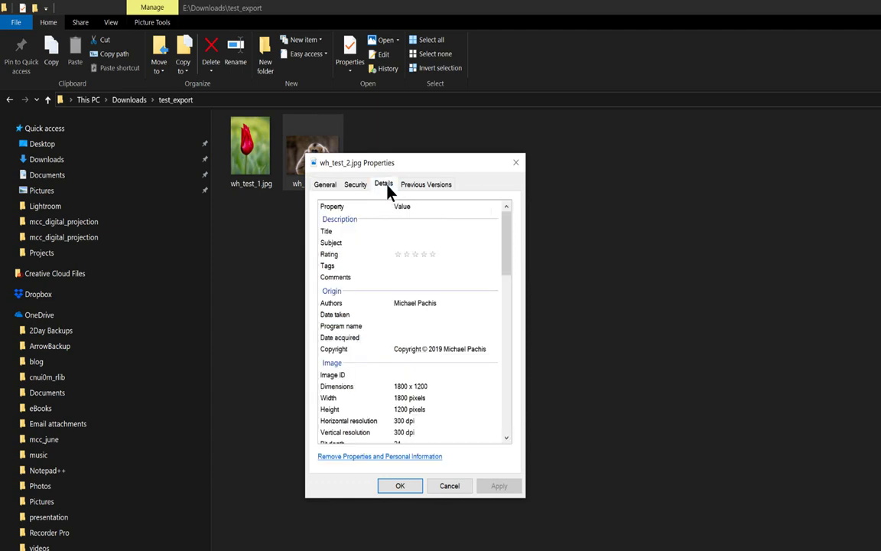
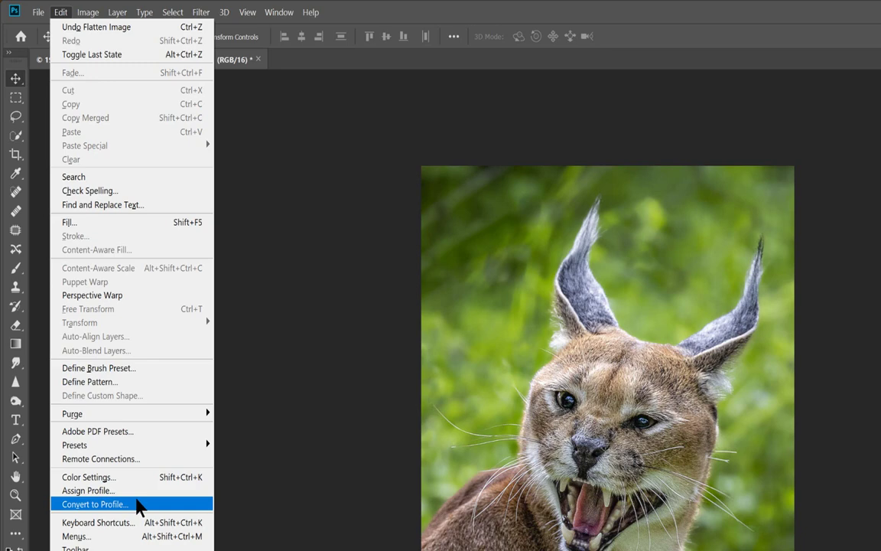
# - Convert the caracal photo to the sRGB IEC61966-2.1 profile with Relative Colorimetric intent and Black Point Compensation
pyautogui.click(139, 507)
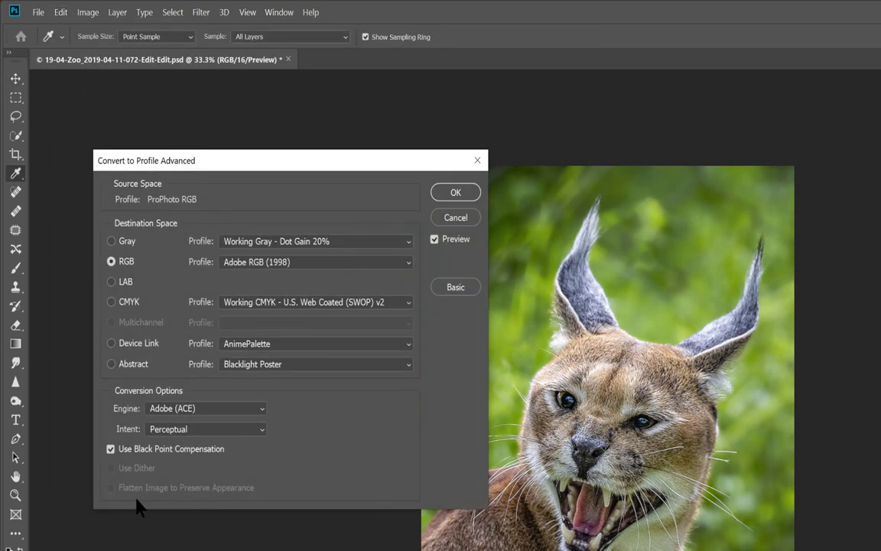
pyautogui.moveTo(258, 163); pyautogui.dragTo(375, 135)
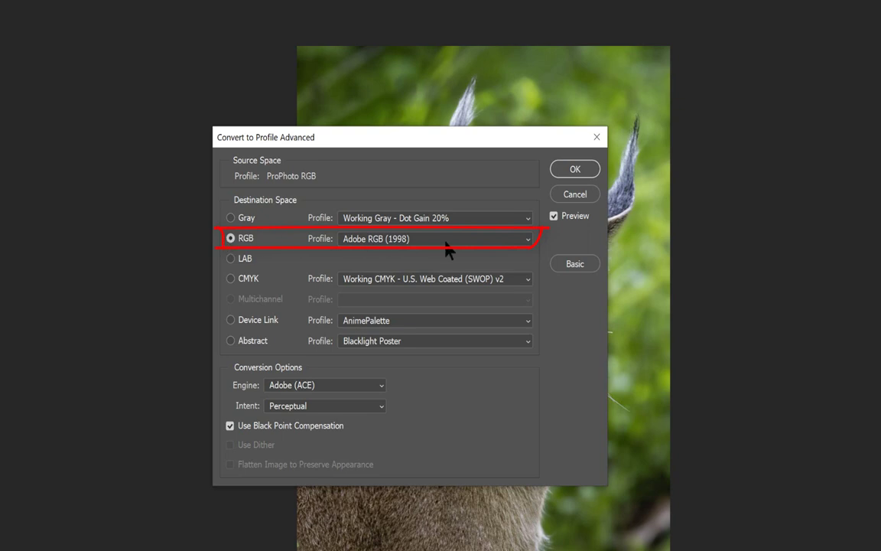
pyautogui.click(528, 240)
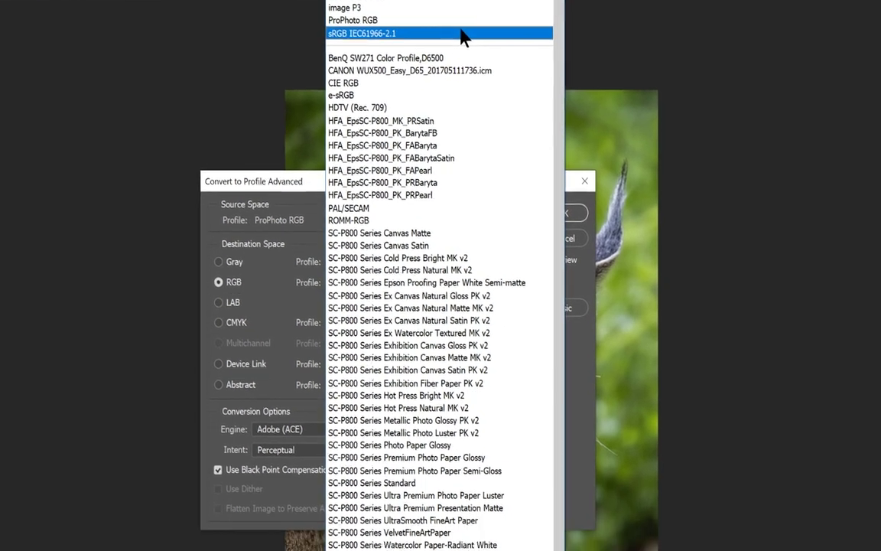
pyautogui.click(469, 111)
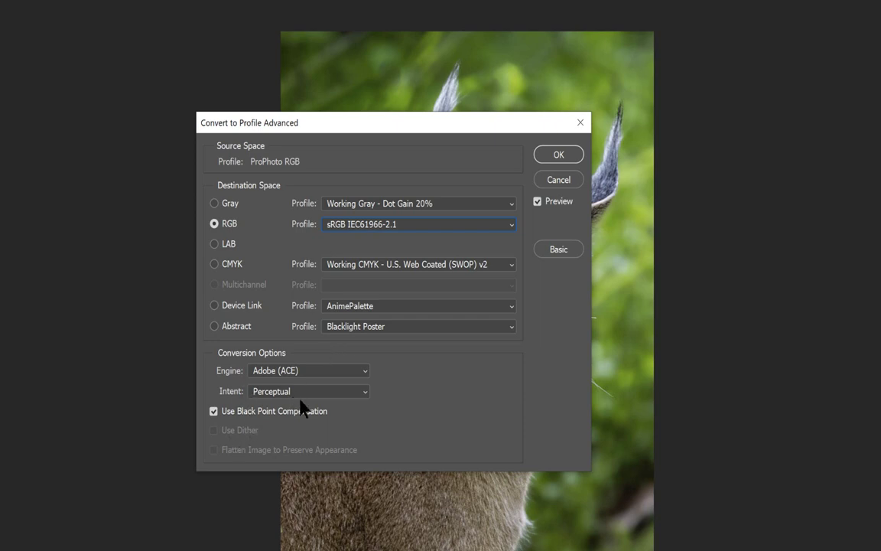
pyautogui.click(365, 390)
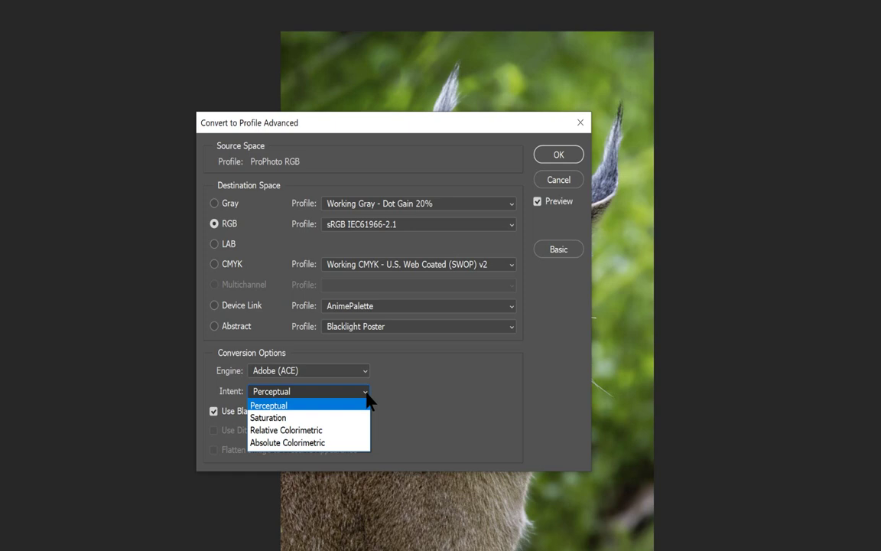
pyautogui.click(350, 432)
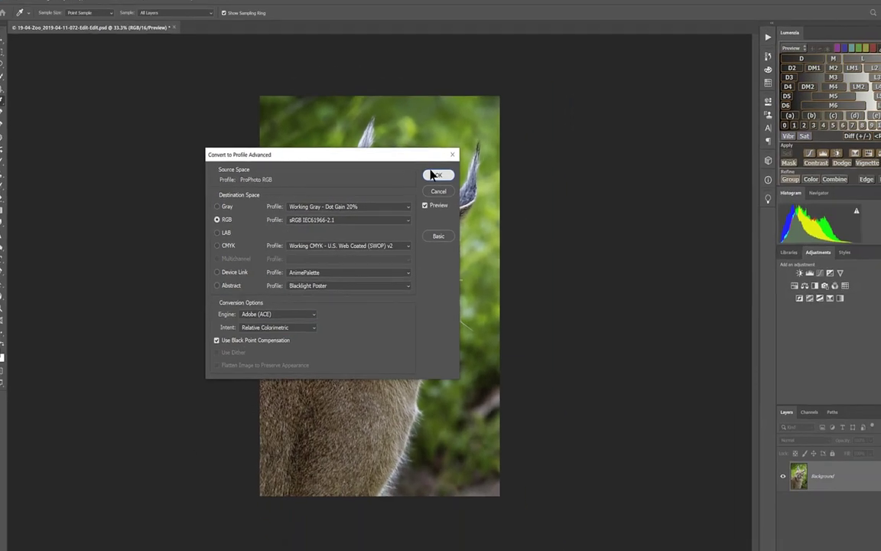
pyautogui.click(558, 154)
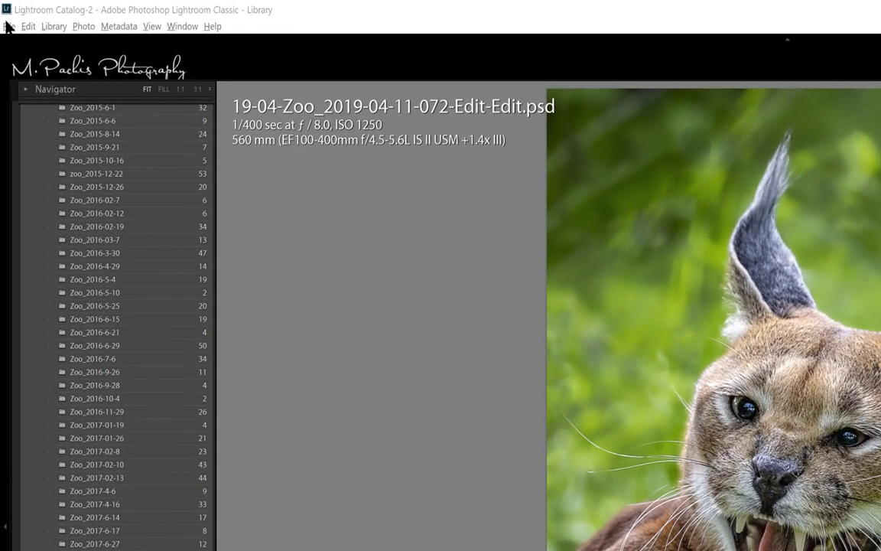
# - Export the caracal photo from Lightroom Classic with the sRGB color space, overwriting the existing wh_test_2.jpg in E:\Downloads
pyautogui.click(8, 26)
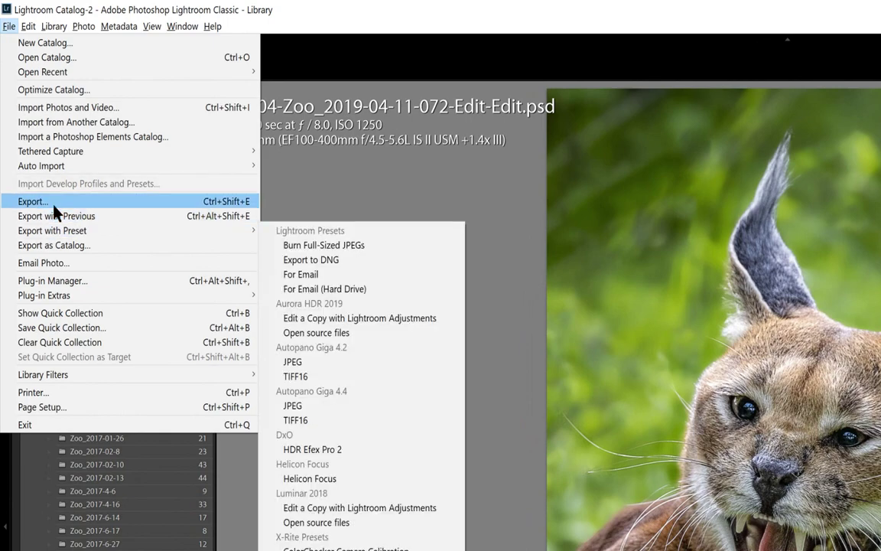
pyautogui.click(46, 202)
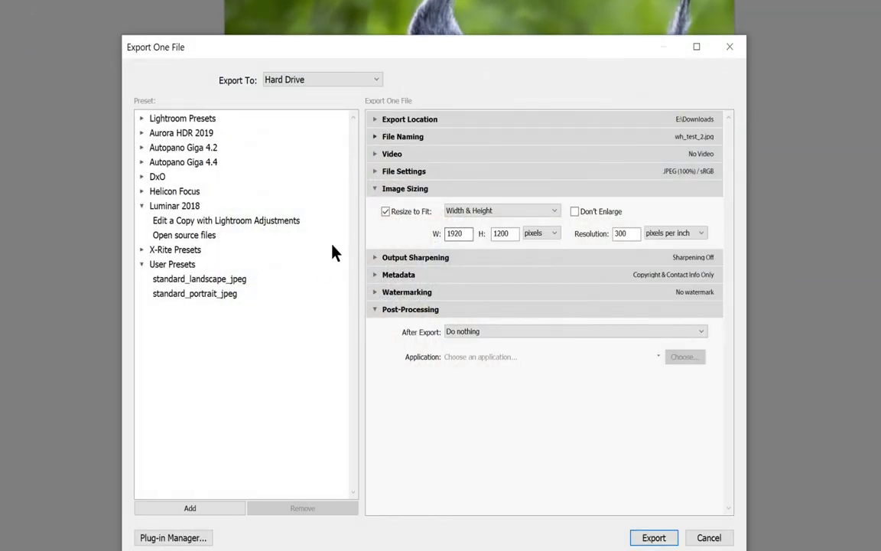
pyautogui.click(374, 171)
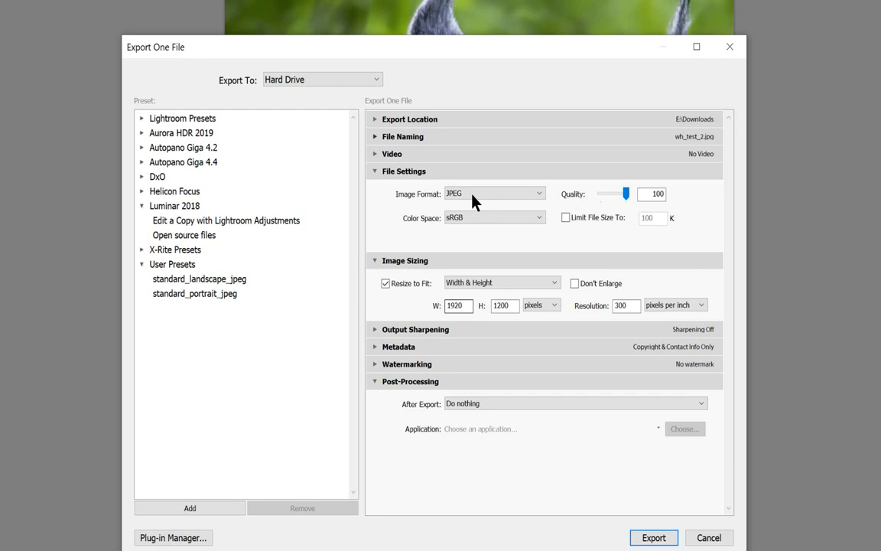
pyautogui.click(540, 219)
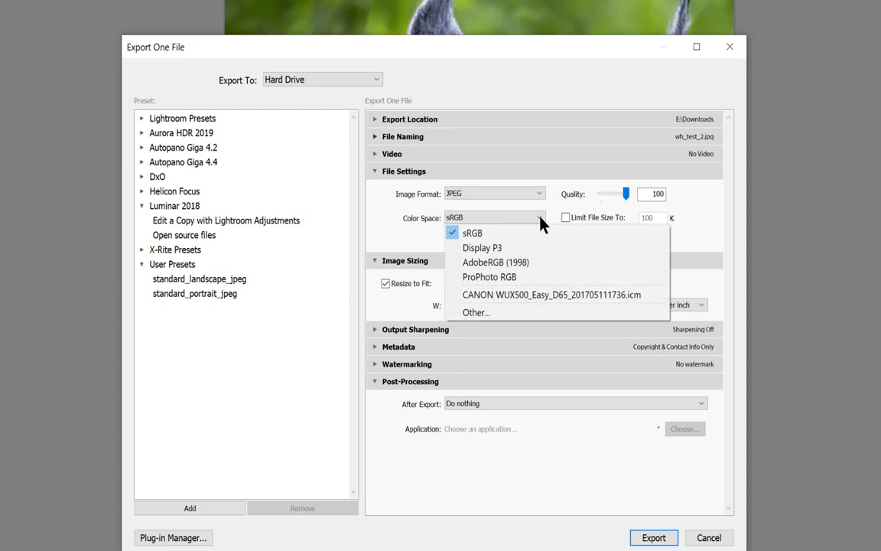
pyautogui.click(470, 232)
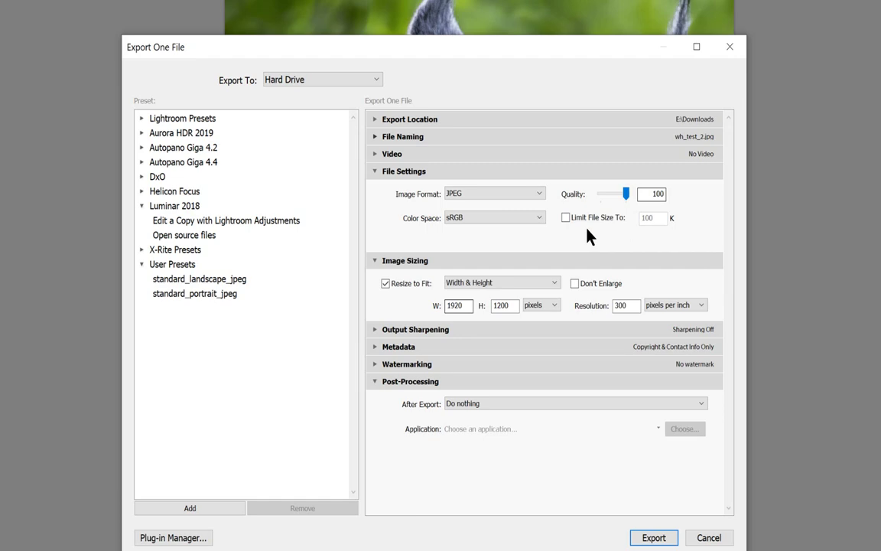
pyautogui.click(652, 537)
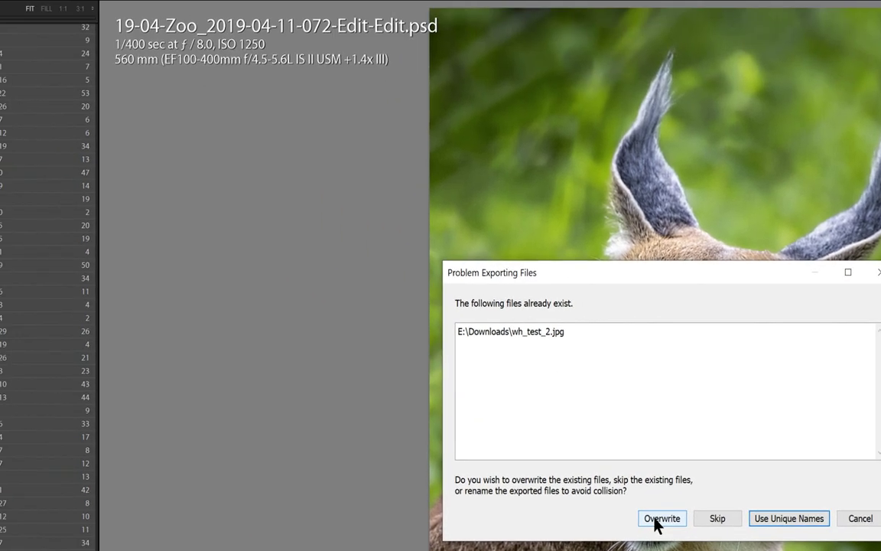
pyautogui.click(453, 389)
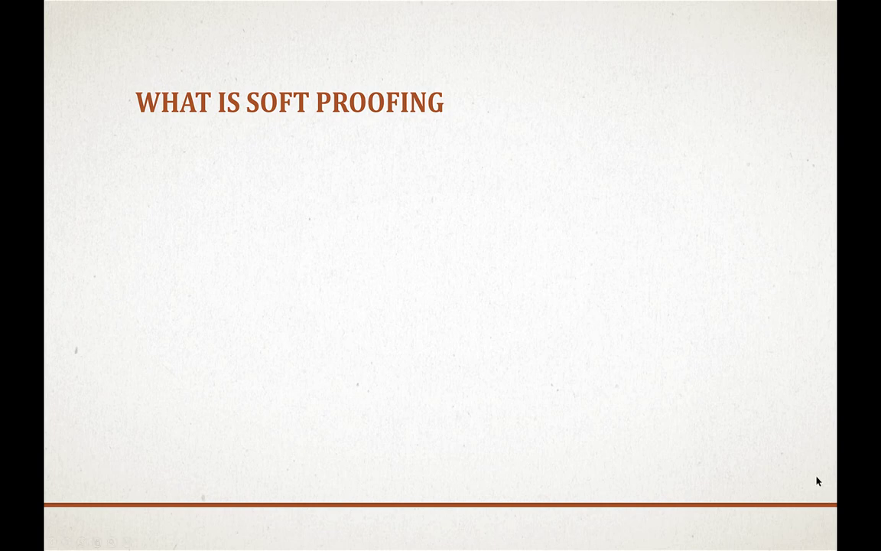
pyautogui.click(817, 481)
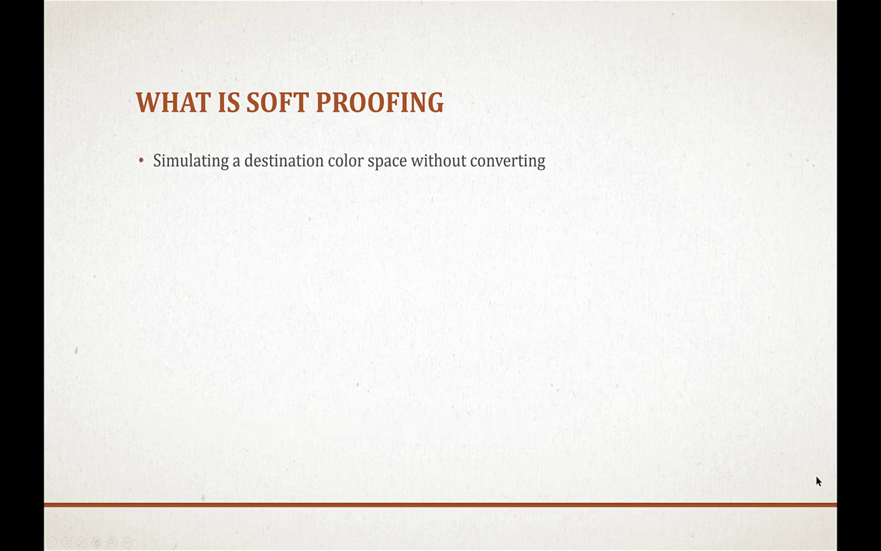
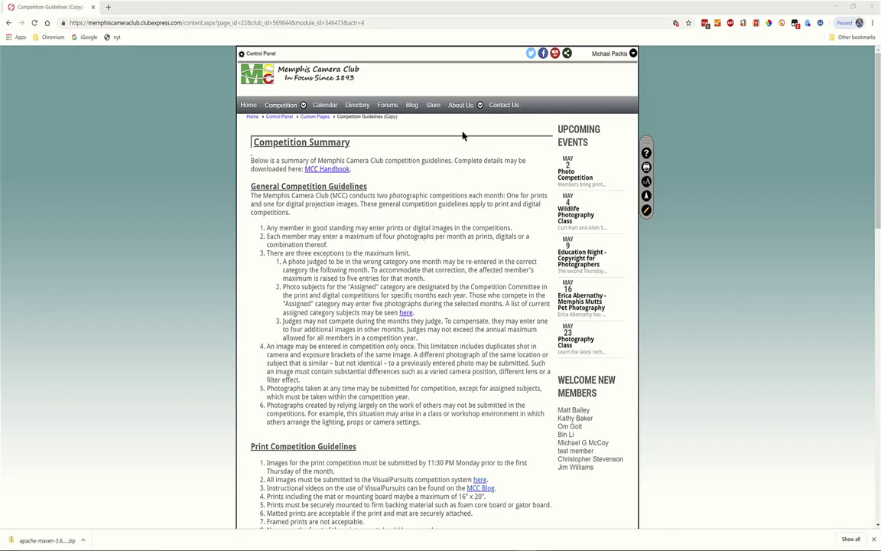
# - Download the Canon WUX500 ICC profile linked in the Digital Competition Guidelines of the camera club's web page
pyautogui.scroll(-2, 537, 222)
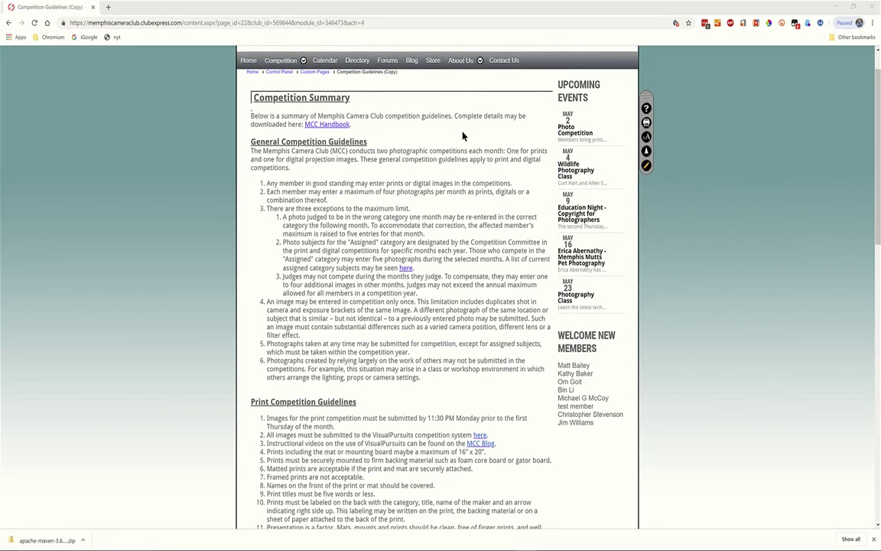
pyautogui.scroll(-10, 462, 135)
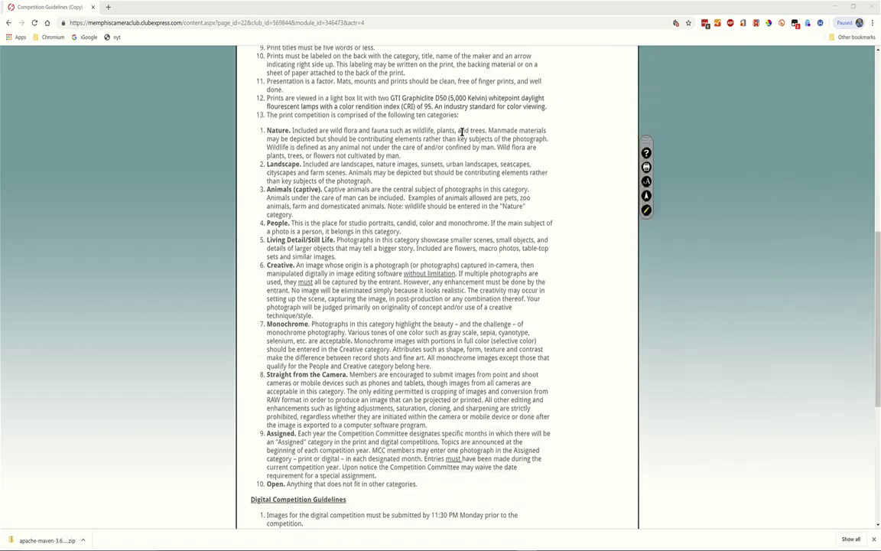
pyautogui.scroll(-3, 462, 132)
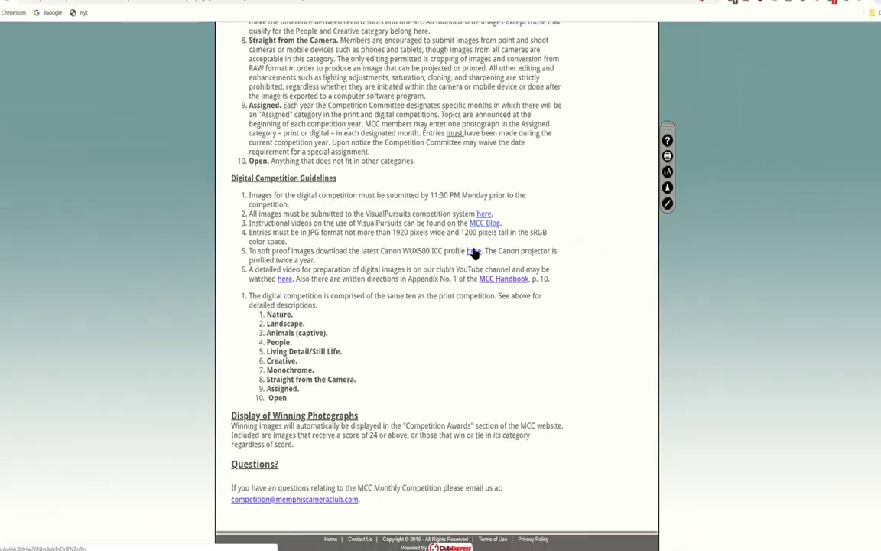
pyautogui.click(470, 255)
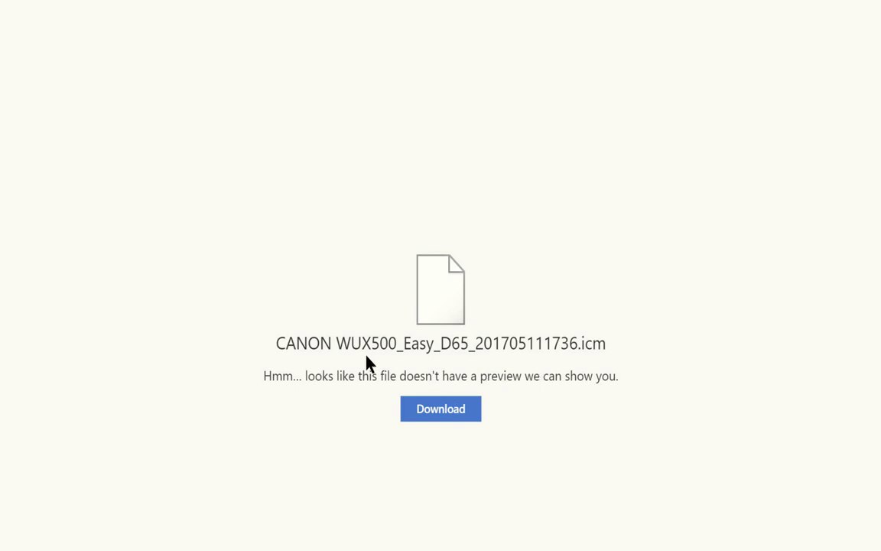
pyautogui.click(446, 412)
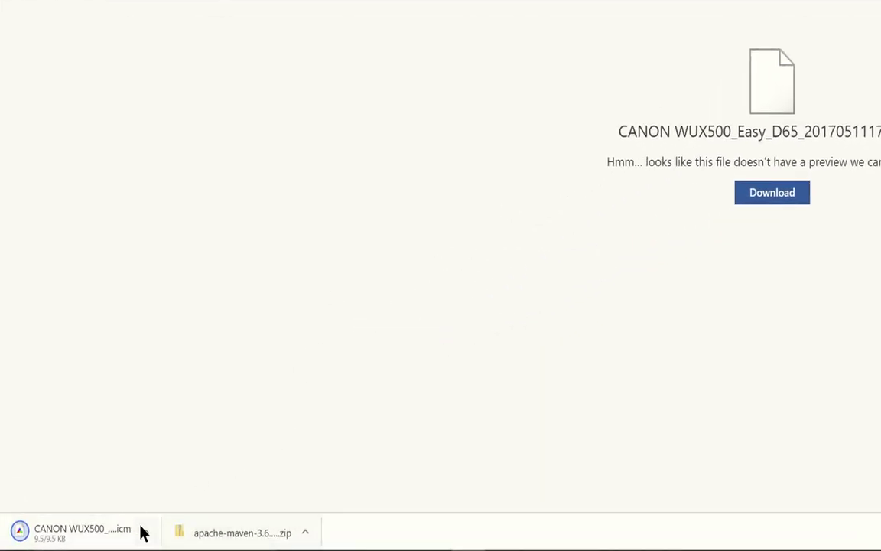
# - Go to the downloaded CANON WUX500_Easy_D65_201705111736.icm file in the Downloads folder and install the profile
pyautogui.click(145, 535)
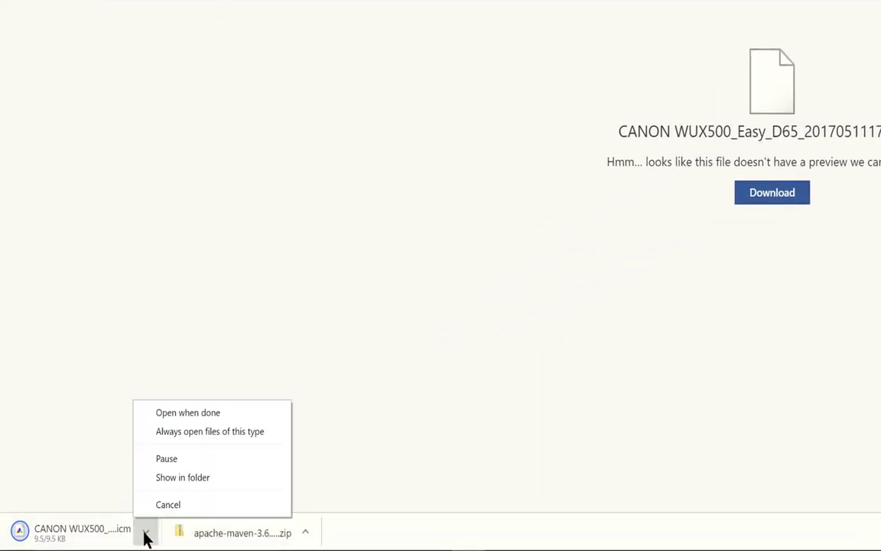
pyautogui.click(823, 315)
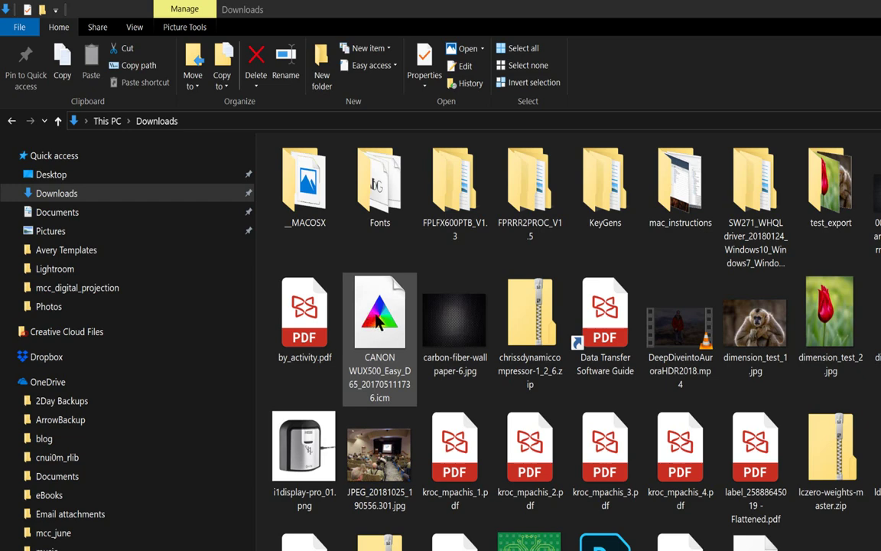
pyautogui.rightClick(377, 323)
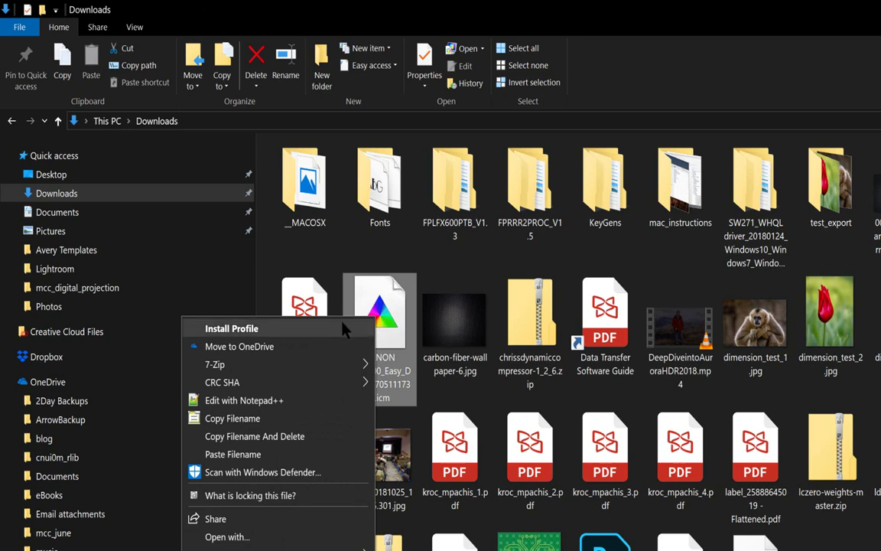
pyautogui.click(284, 331)
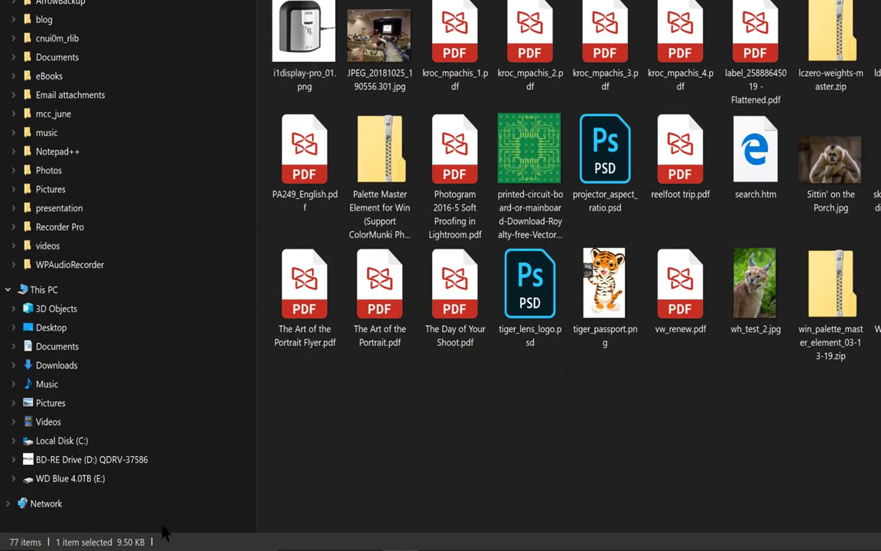
# - Open Windows Color Management and locate CANON WUX500_Easy_D65_201705111736.icm among all installed profiles
pyautogui.click(146, 540)
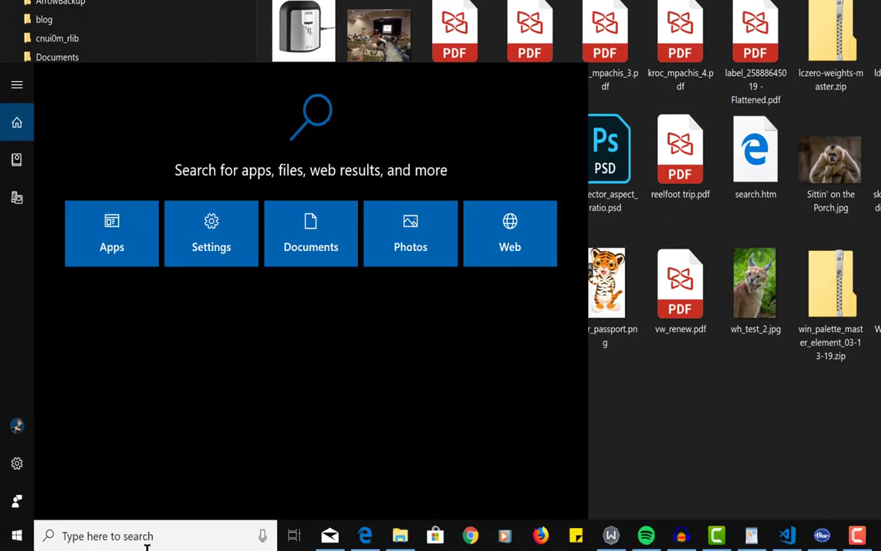
pyautogui.write('co')
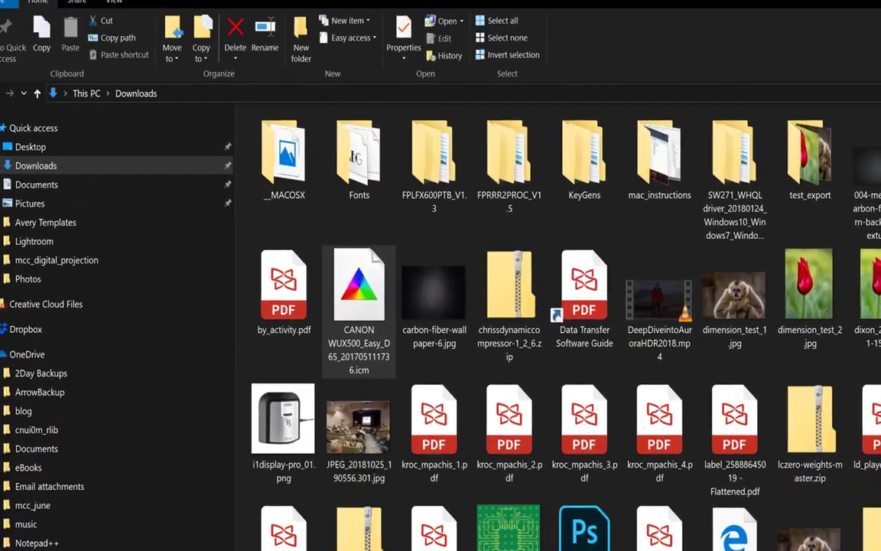
pyautogui.press('Return')
pyautogui.moveTo(317, 35); pyautogui.dragTo(521, 47)
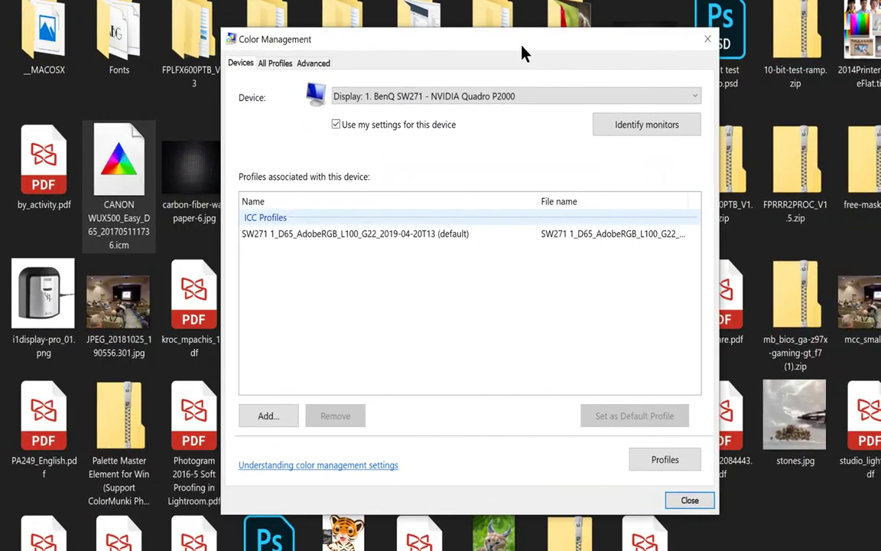
pyautogui.click(276, 66)
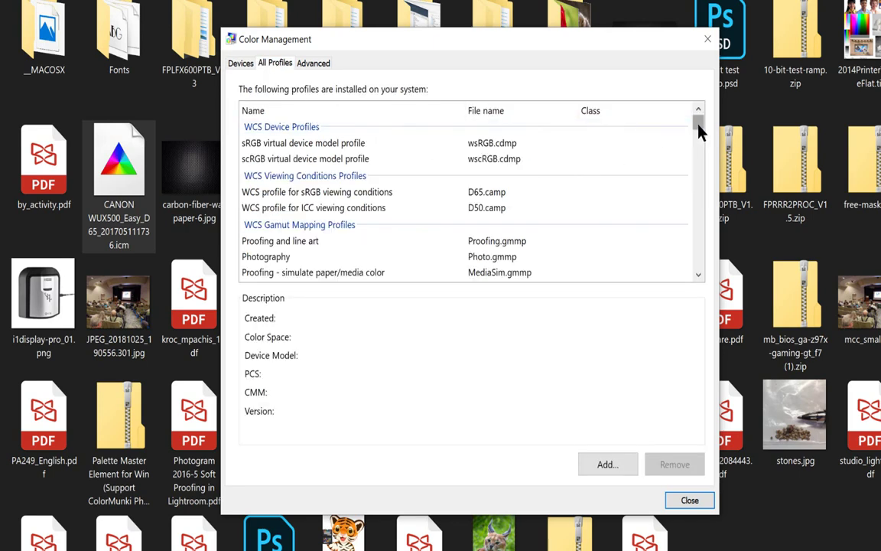
pyautogui.moveTo(699, 132); pyautogui.dragTo(698, 269)
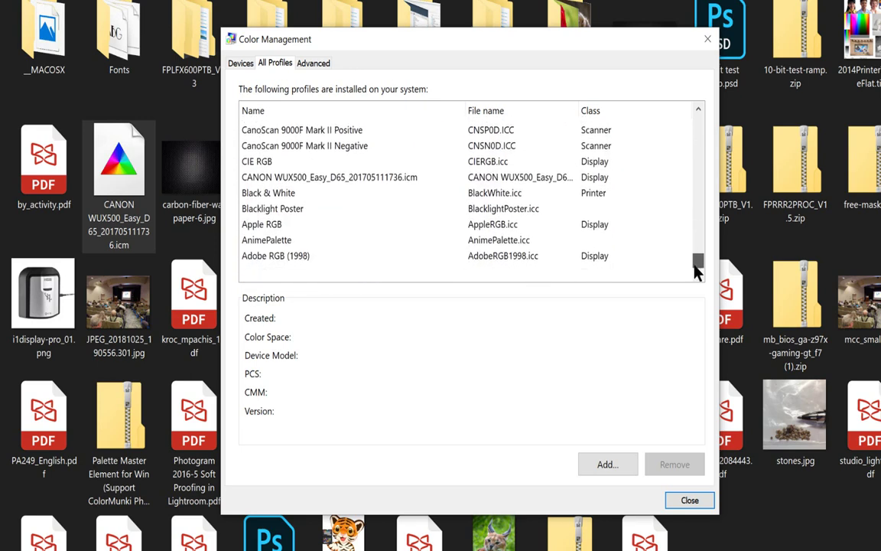
pyautogui.click(361, 178)
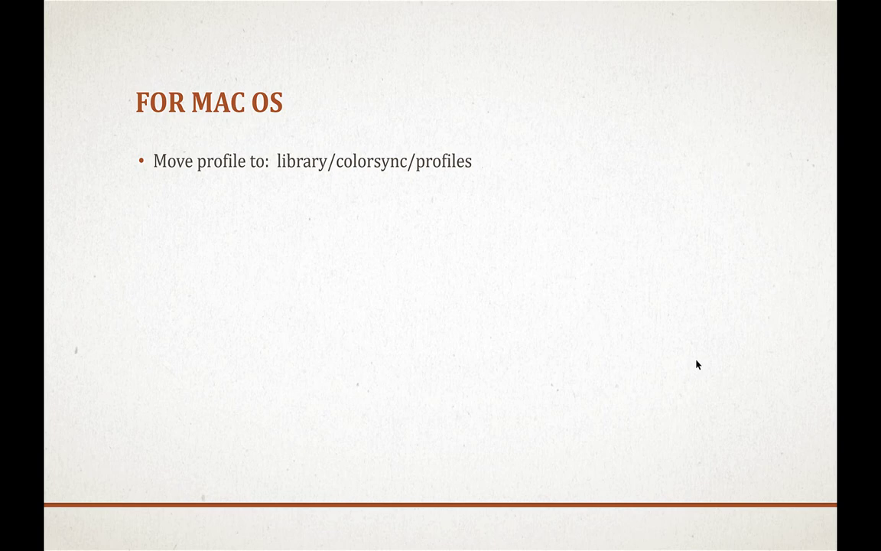
# - Switch from the slide show to the Photos app showing the Mac folder screenshot
pyautogui.hotkey('alt', 'Tab')
pyautogui.press('Tab')
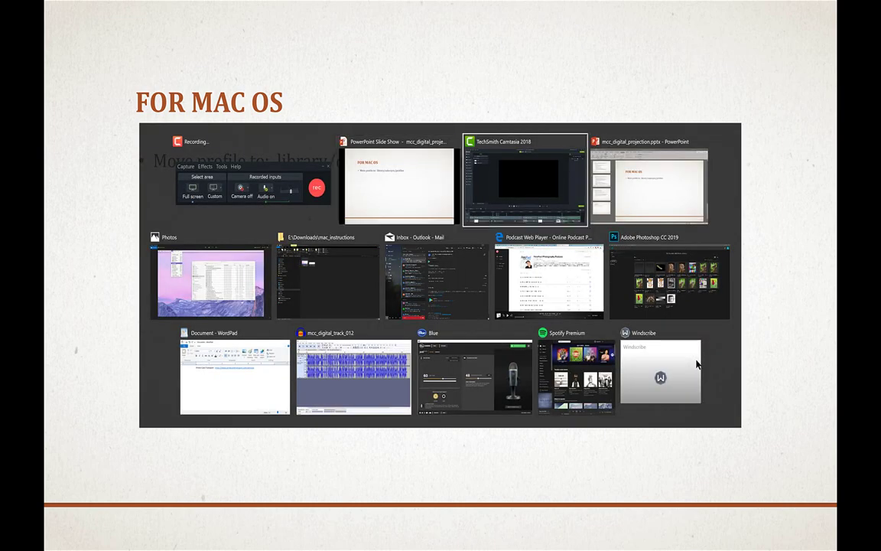
pyautogui.press('Tab')
pyautogui.press('Tab')
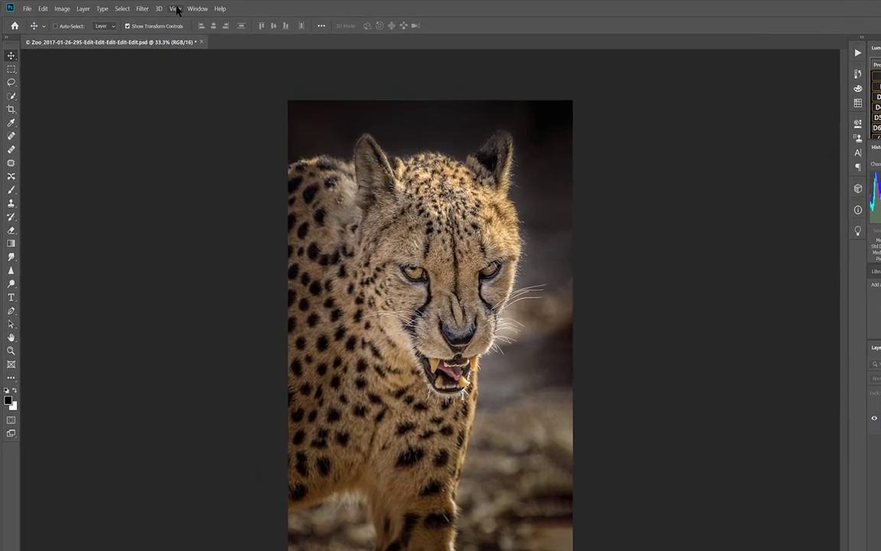
# - Start a custom proof setup for the cheetah photo in Photoshop, simulating the device CANON WUX500_Easy_D65_201705111736.icm
pyautogui.click(151, 7)
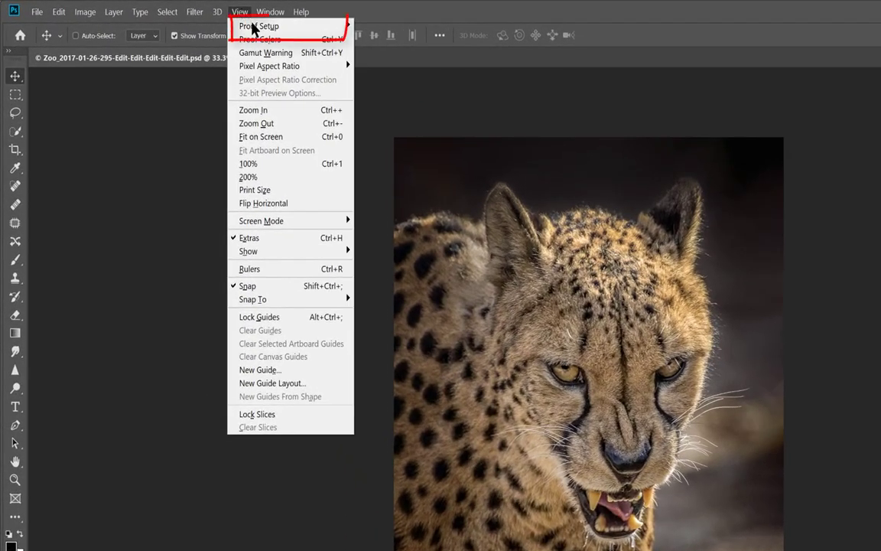
pyautogui.moveTo(341, 28)
pyautogui.click(376, 26)
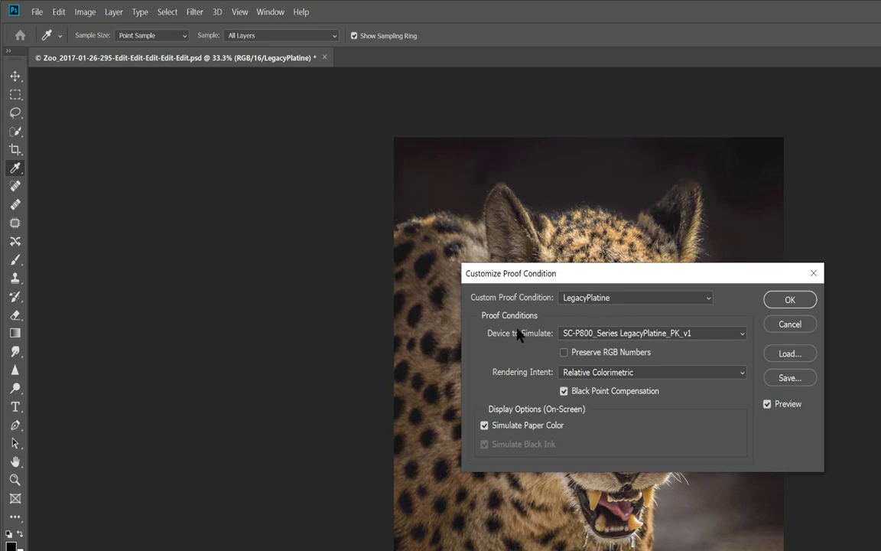
pyautogui.click(742, 335)
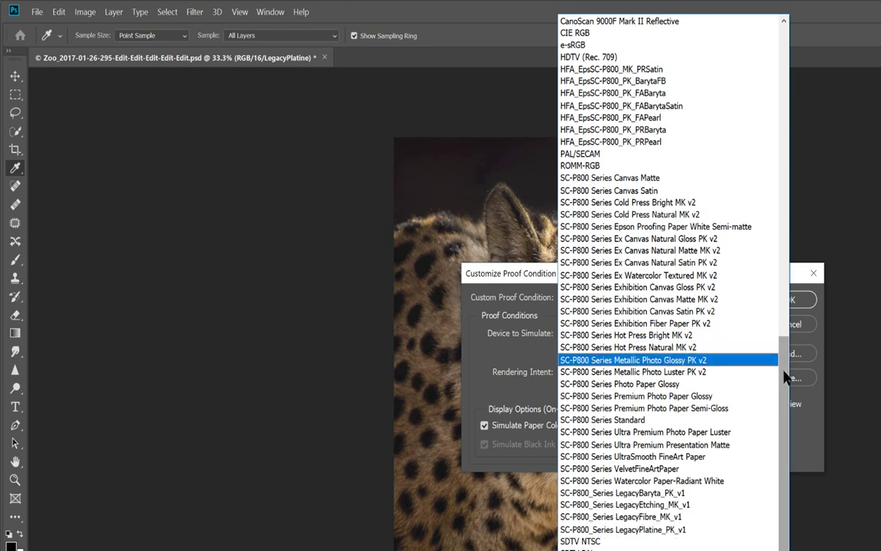
pyautogui.scroll(9, 745, 360)
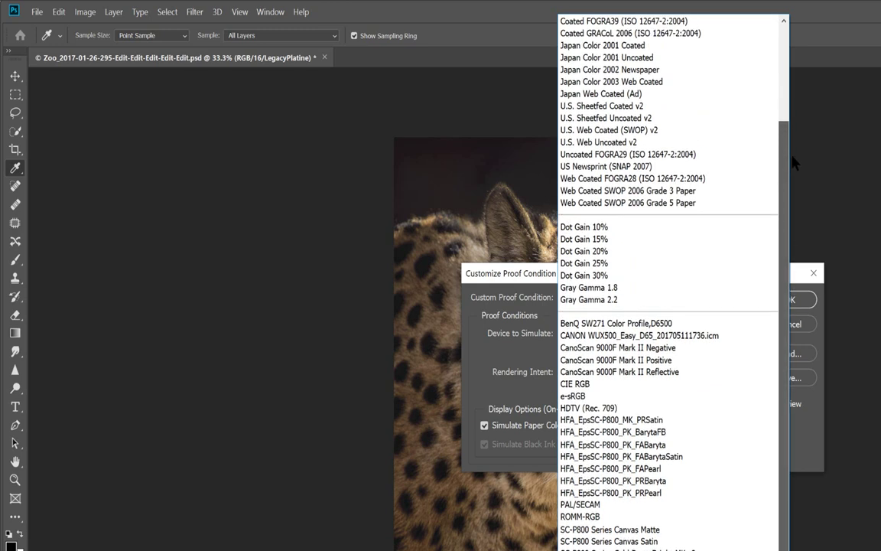
pyautogui.click(676, 339)
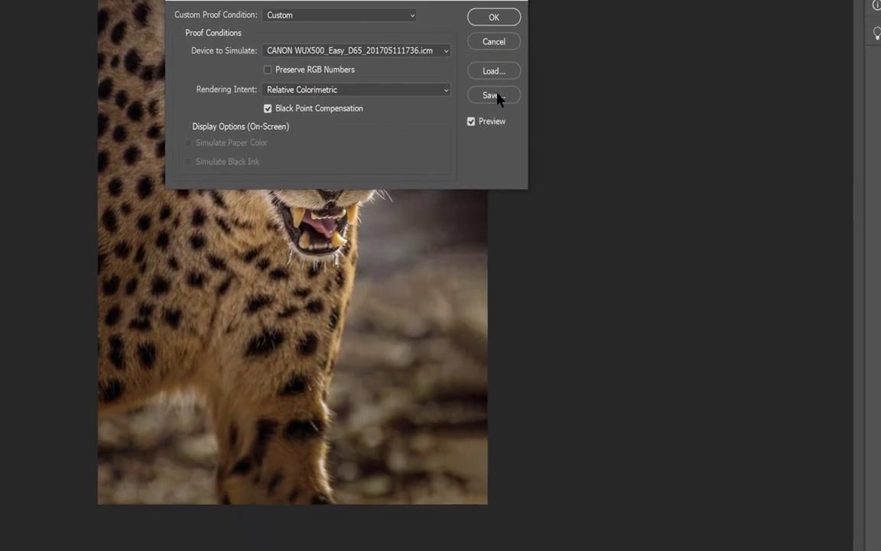
# - Save the custom proof condition as CanonProjector and apply it to the cheetah photo
pyautogui.click(788, 378)
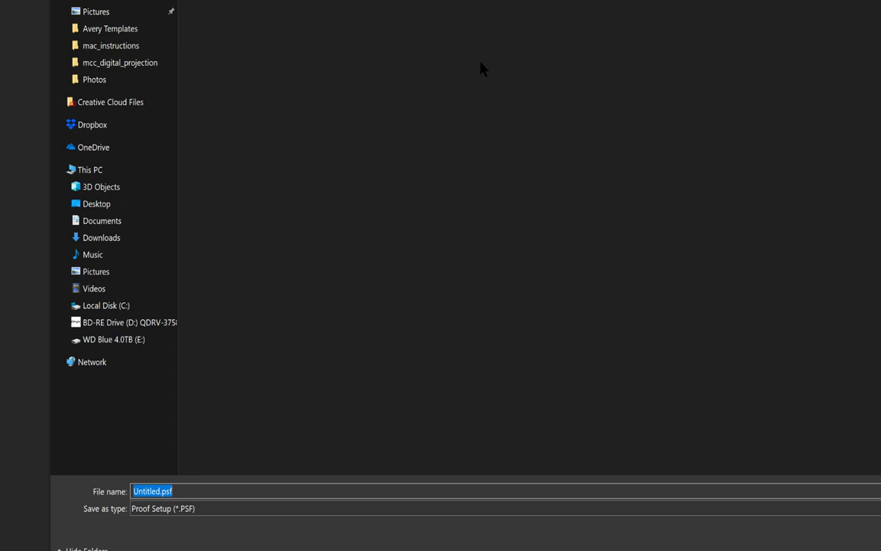
pyautogui.write('CanonP')
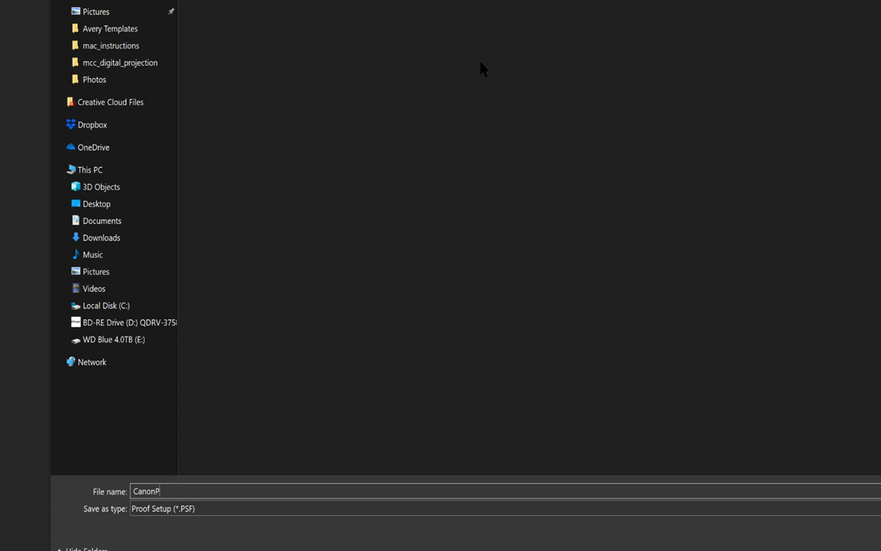
pyautogui.write('rojector')
pyautogui.press('Return')
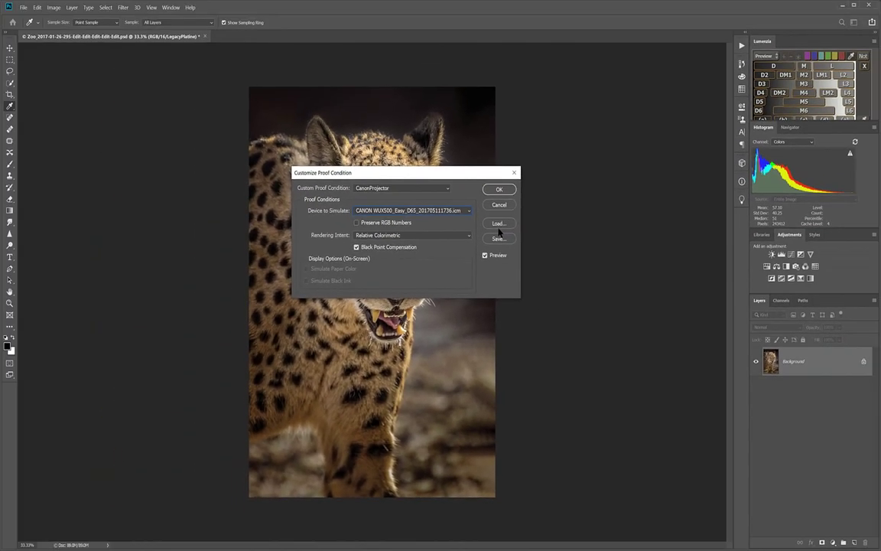
pyautogui.click(499, 190)
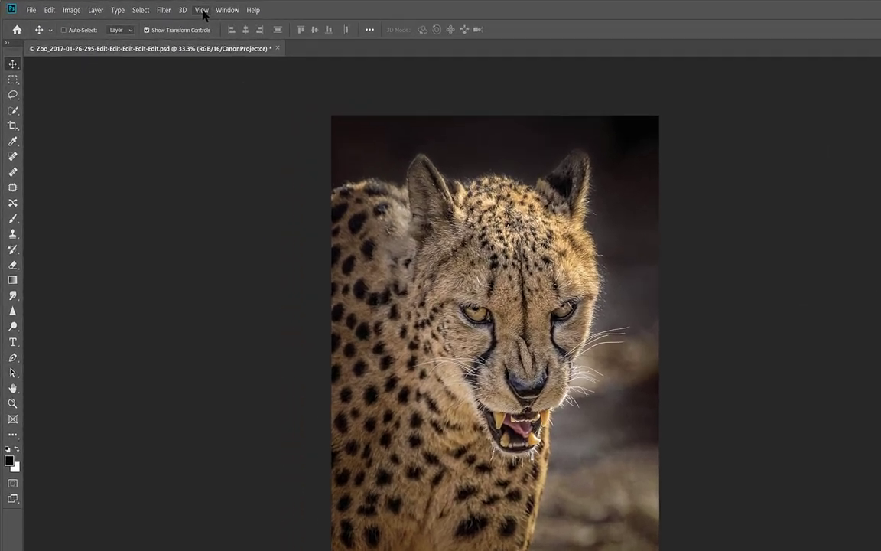
# - Toggle Proof Colors on the cheetah photo to compare the projector rendering, and turn on Gamut Warning
pyautogui.click(153, 7)
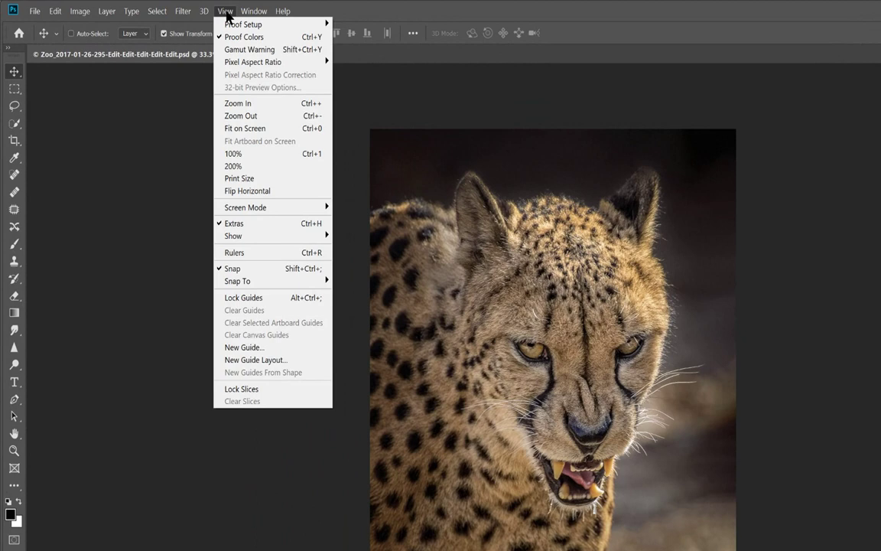
pyautogui.moveTo(246, 29)
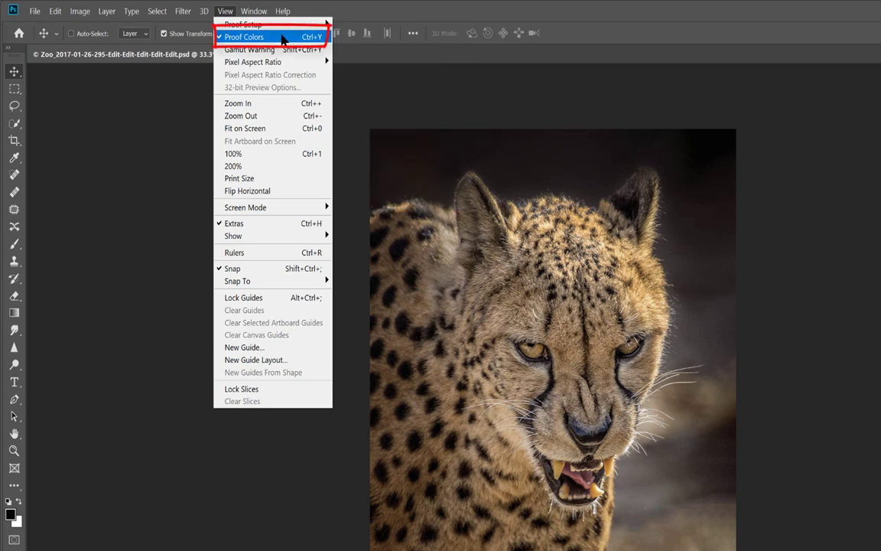
pyautogui.click(302, 539)
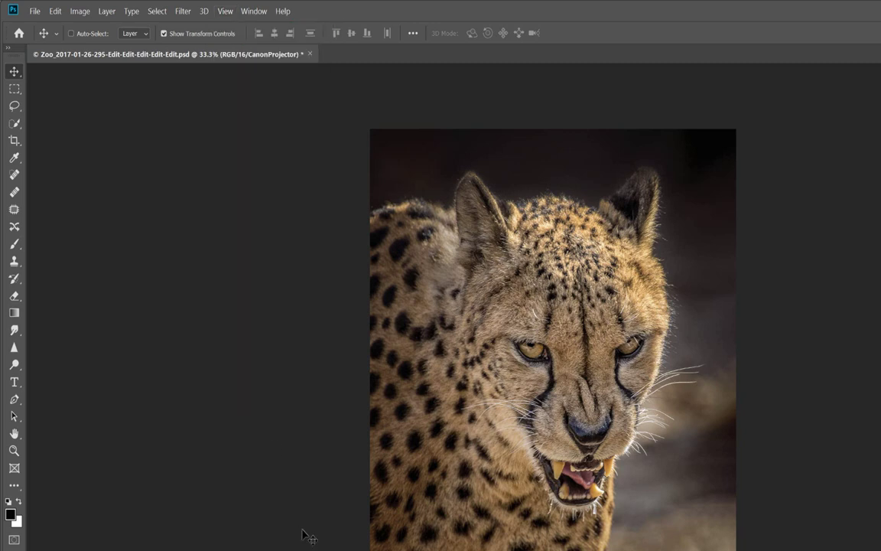
pyautogui.hotkey('ctrl', 'y')
pyautogui.click(226, 12)
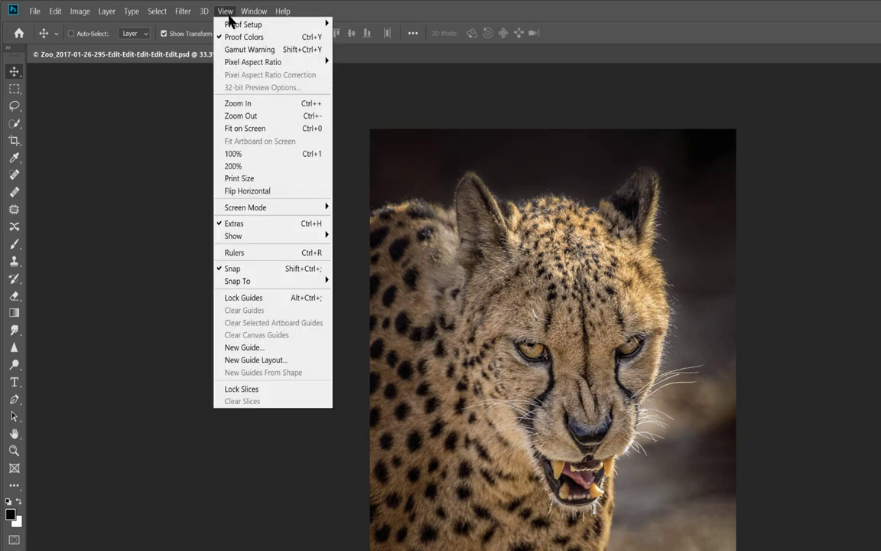
pyautogui.click(245, 49)
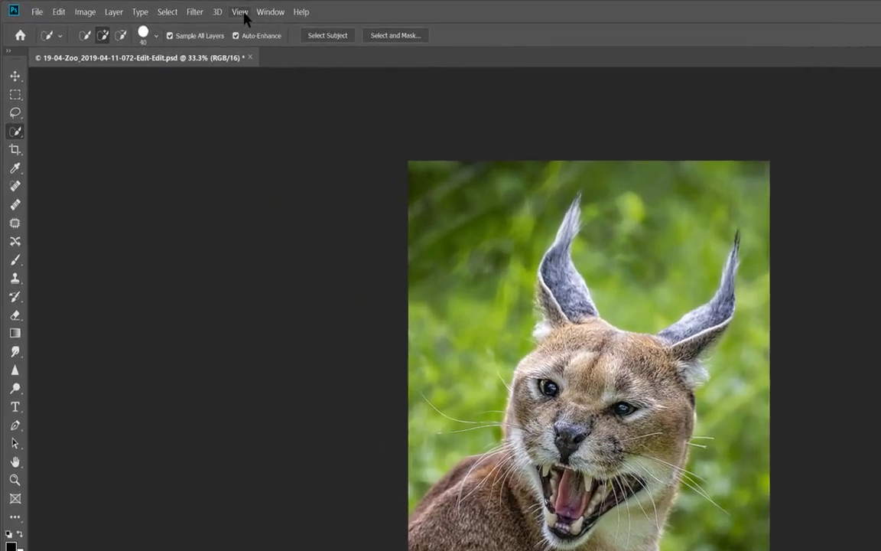
# - Check the caracal photo for out-of-gamut colors with Gamut Warning
pyautogui.click(153, 8)
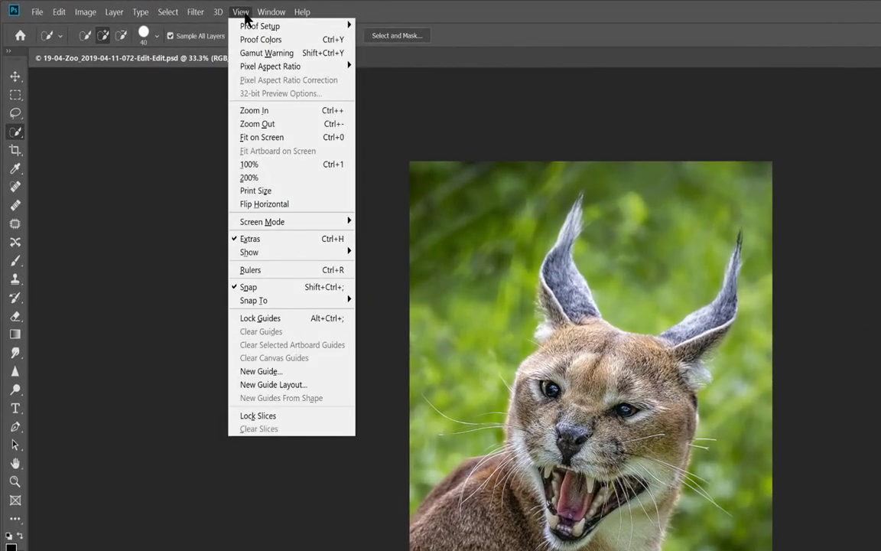
pyautogui.moveTo(255, 28)
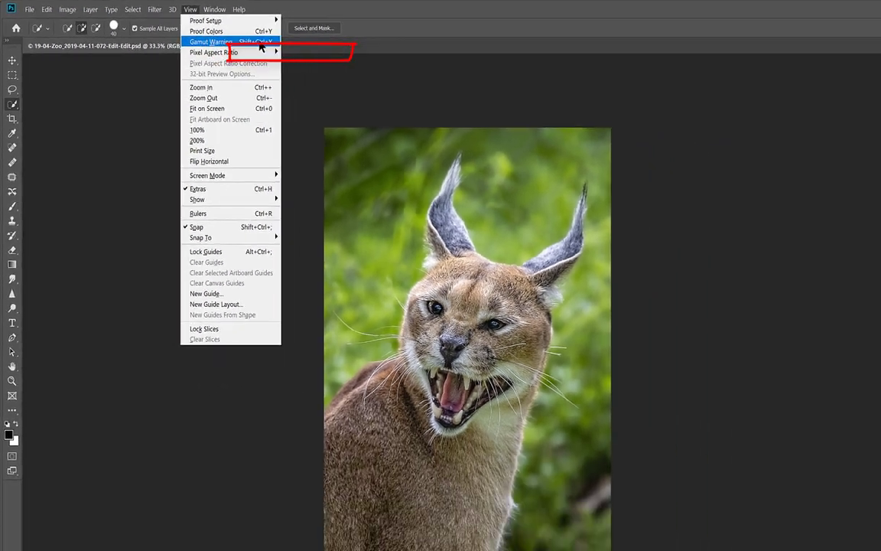
pyautogui.click(329, 53)
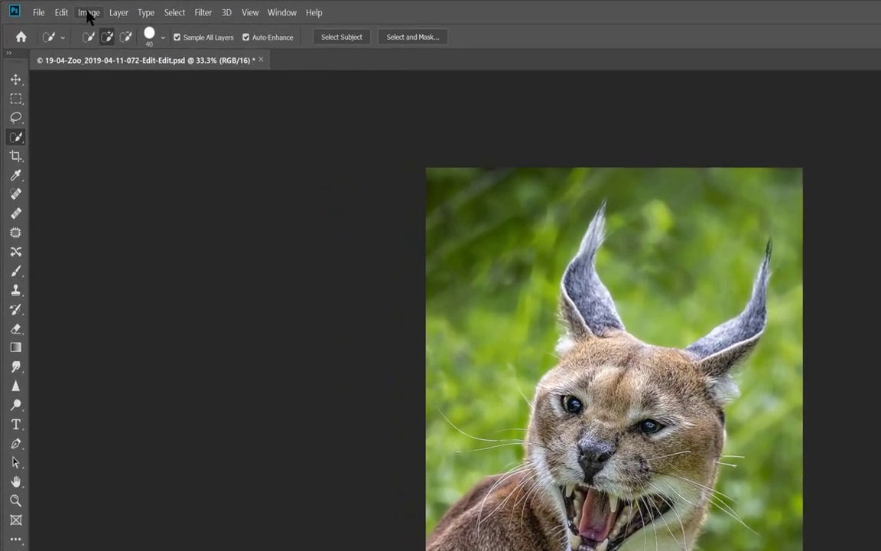
pyautogui.click(54, 8)
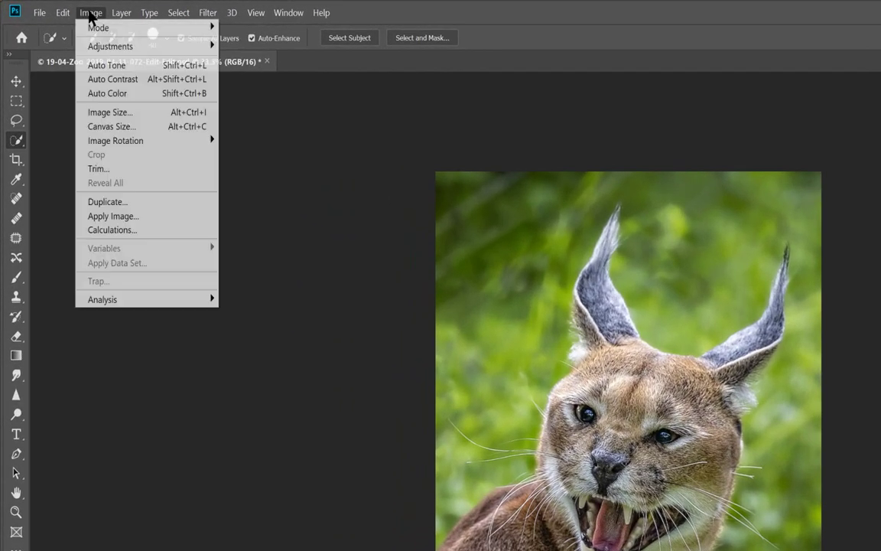
pyautogui.click(129, 204)
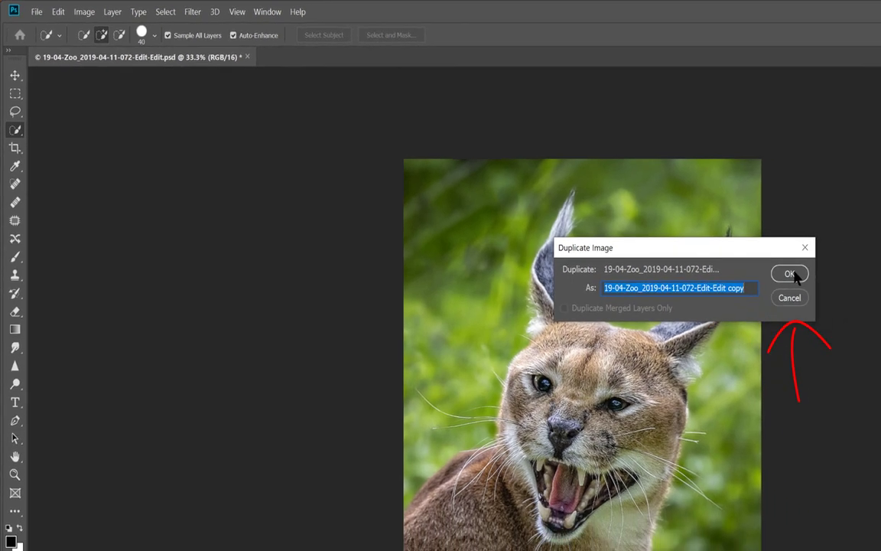
pyautogui.click(790, 274)
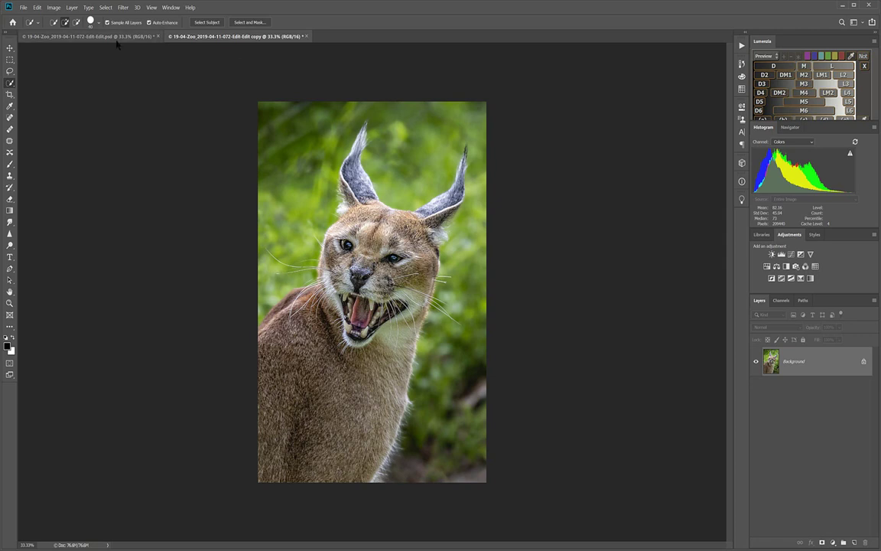
# - Float the original caracal photo and its copy in separate windows and place them side by side
pyautogui.moveTo(115, 37); pyautogui.dragTo(134, 65)
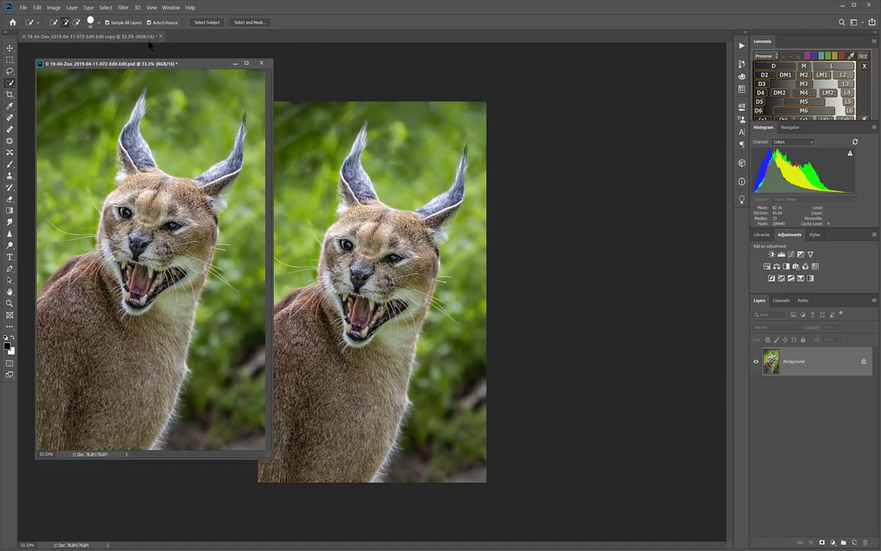
pyautogui.moveTo(128, 36); pyautogui.dragTo(492, 70)
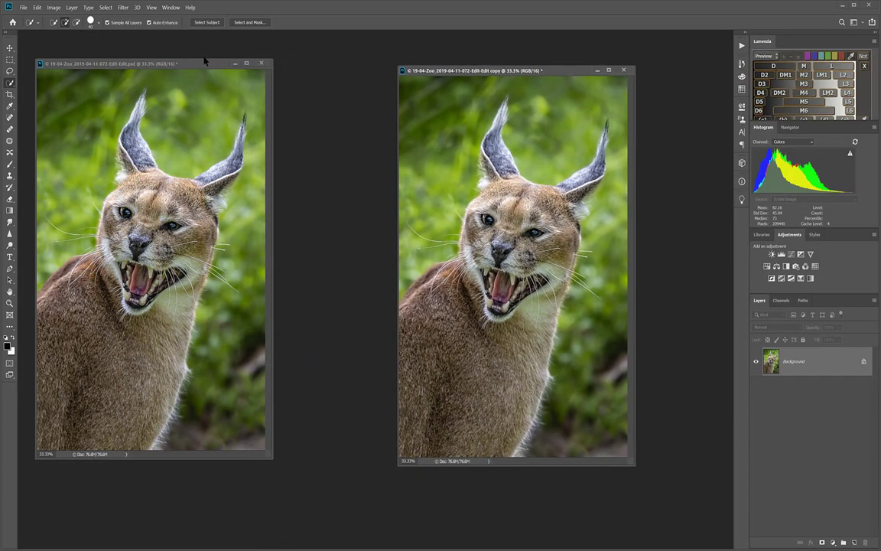
pyautogui.moveTo(189, 62); pyautogui.dragTo(321, 71)
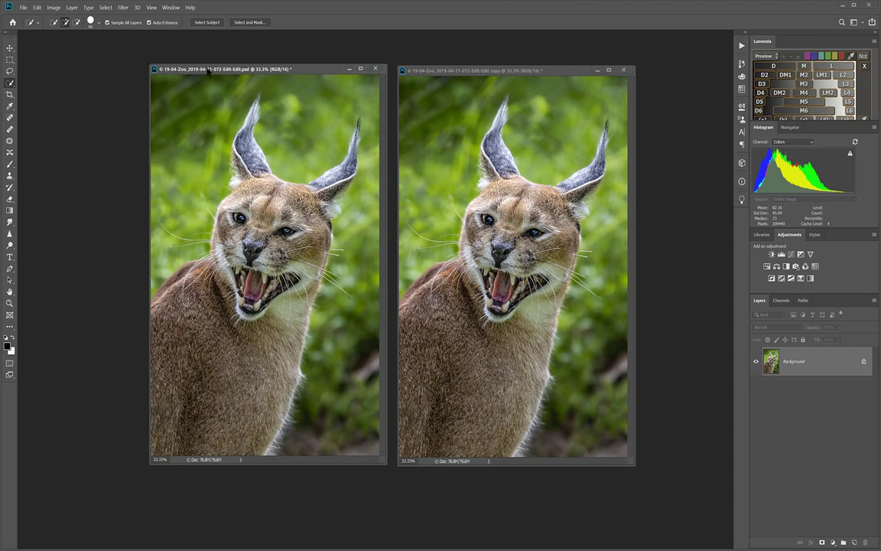
# - Convert the duplicated caracal image to 8 bits per channel
pyautogui.click(490, 73)
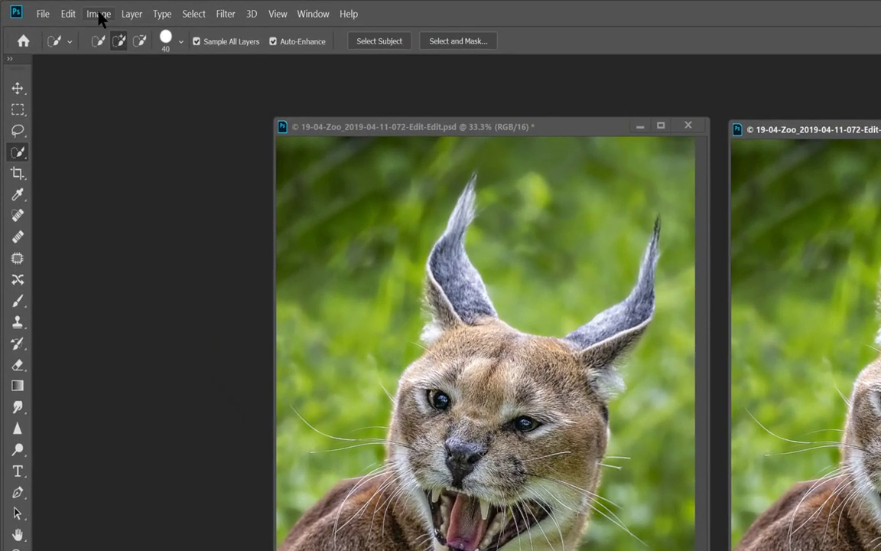
pyautogui.click(53, 8)
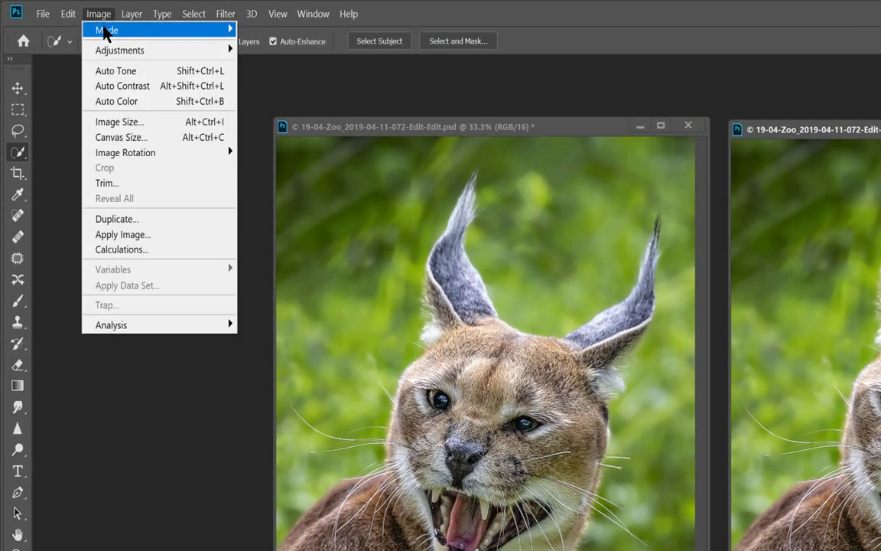
pyautogui.moveTo(97, 30)
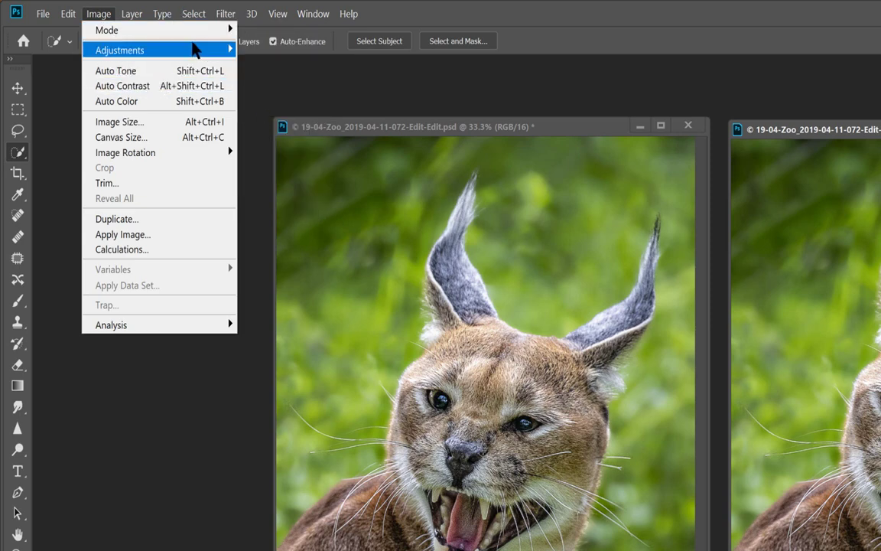
pyautogui.click(277, 158)
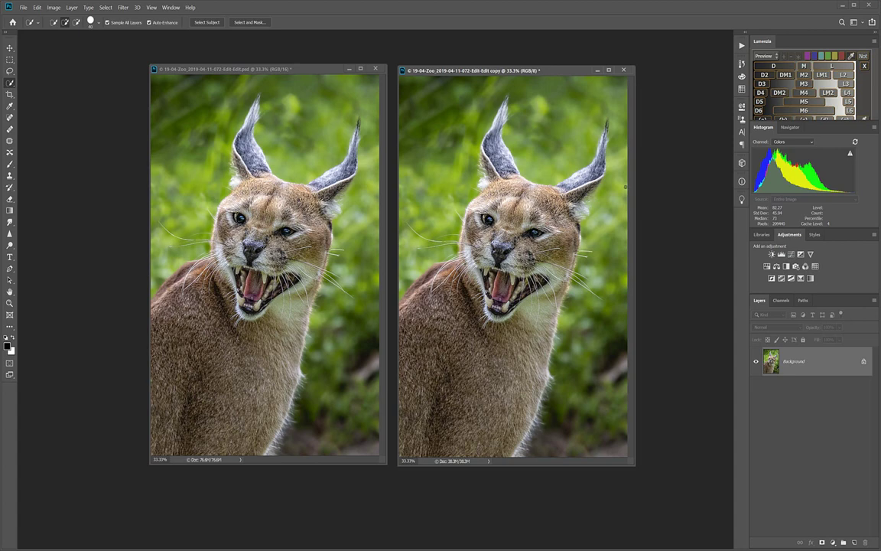
# - Turn on Gamut Warning for the duplicated caracal image and add a Levels adjustment layer
pyautogui.hotkey('ctrl', 'shift', 'y')
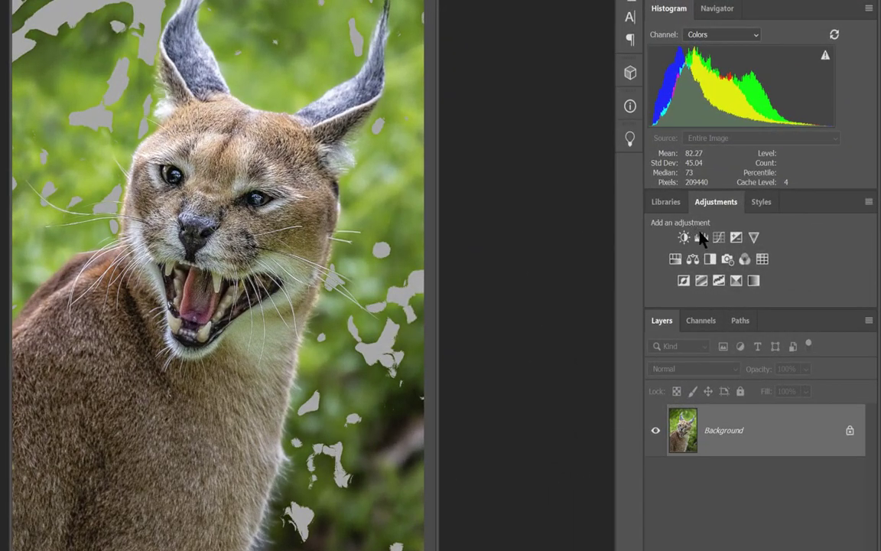
pyautogui.click(703, 238)
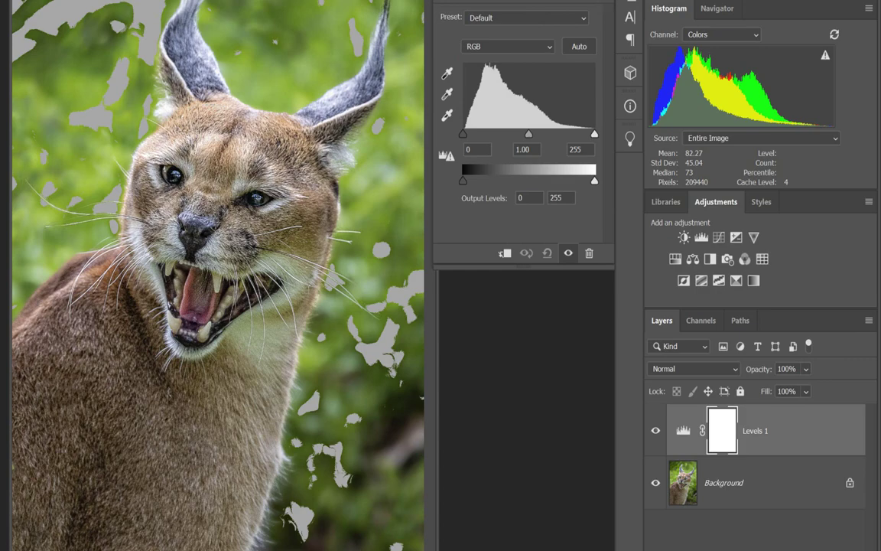
pyautogui.click(576, 8)
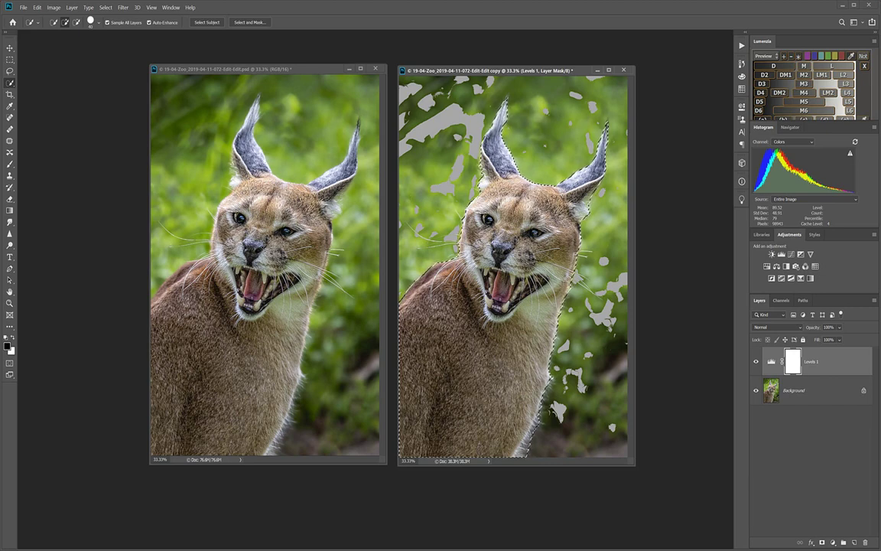
# - Invert the caracal selection and output it as the Levels 1 layer mask through Select and Mask, so only the background is affected
pyautogui.hotkey('ctrl', 'shift', 'i')
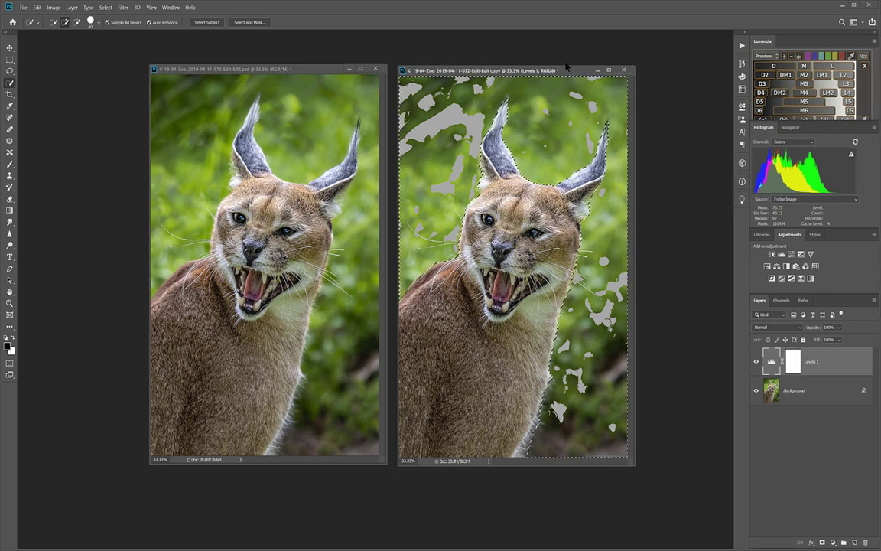
pyautogui.hotkey('ctrl', '2')
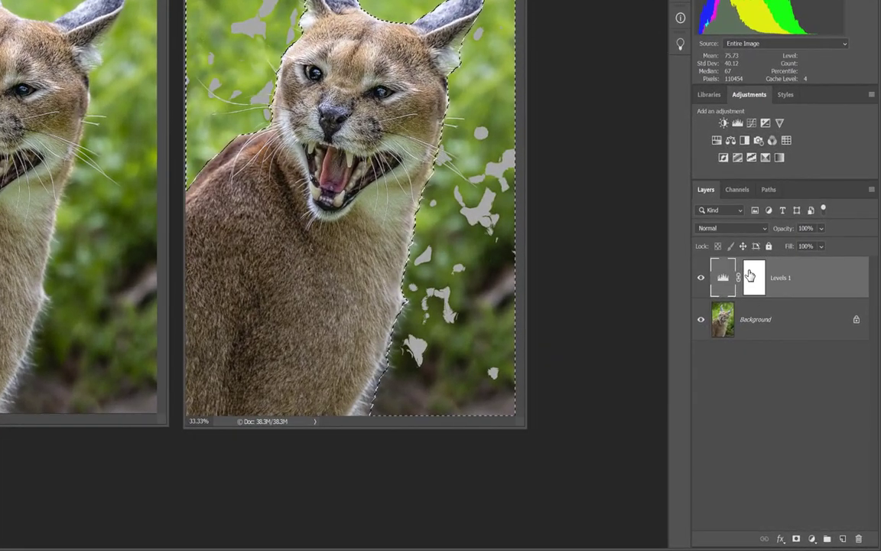
pyautogui.rightClick(774, 327)
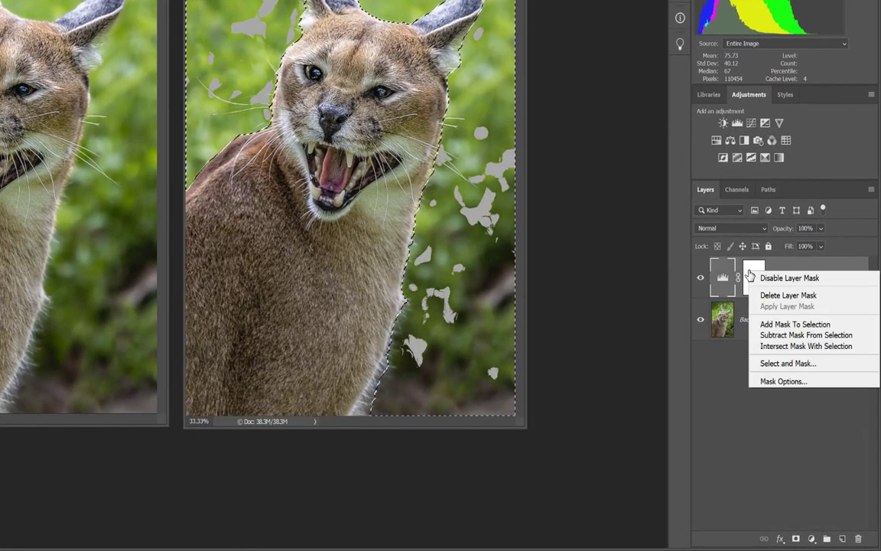
pyautogui.click(788, 365)
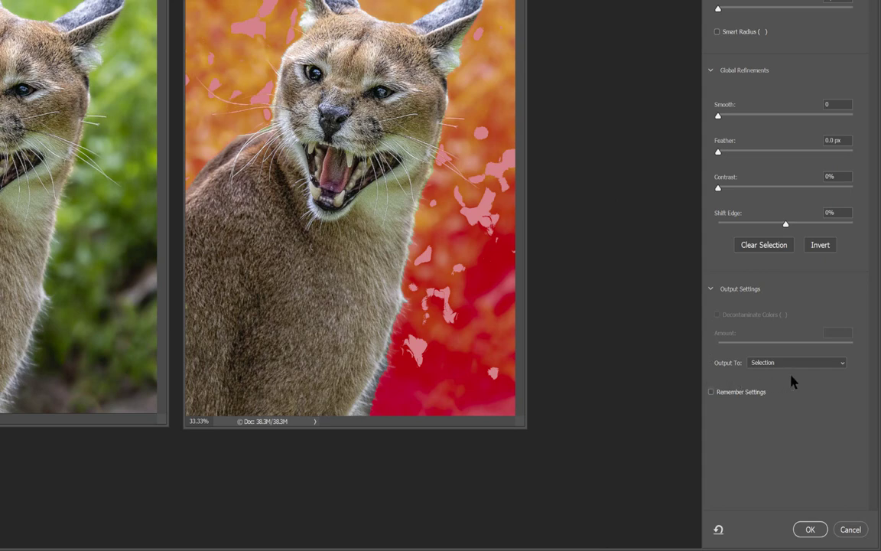
pyautogui.click(843, 366)
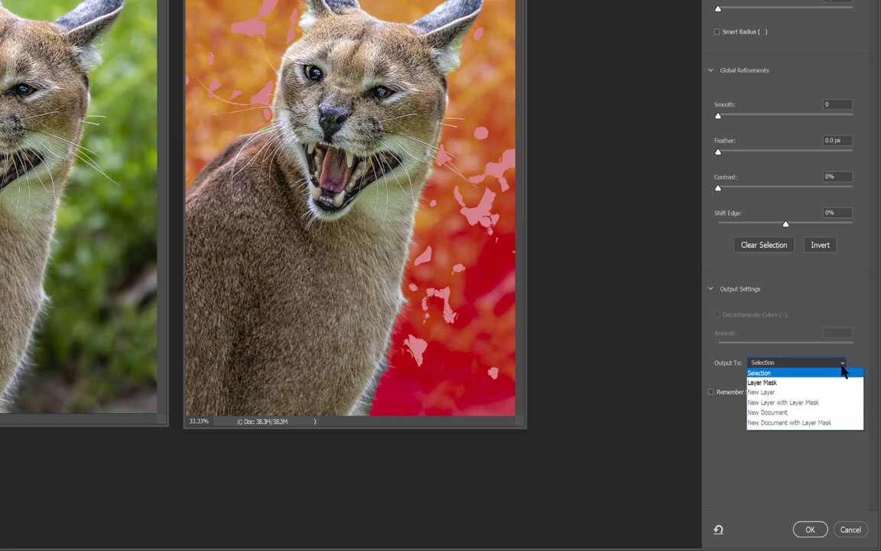
pyautogui.click(817, 383)
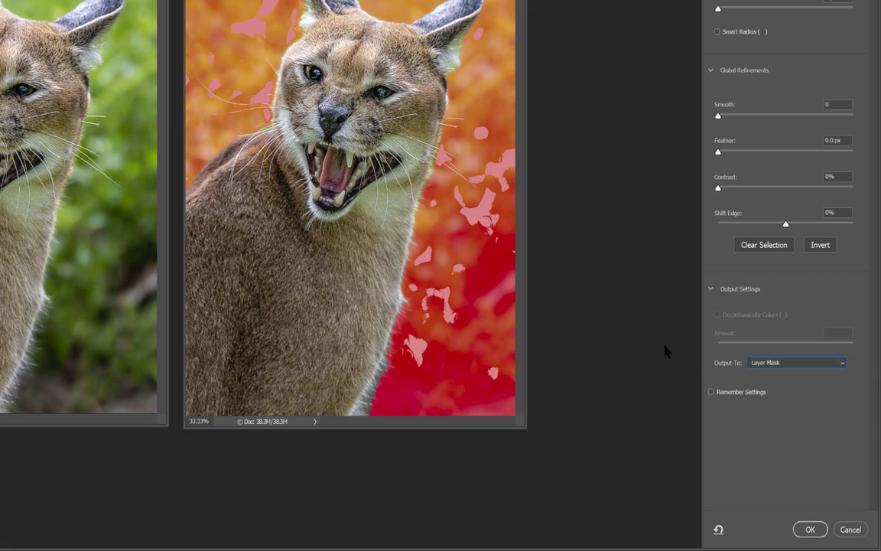
pyautogui.click(807, 528)
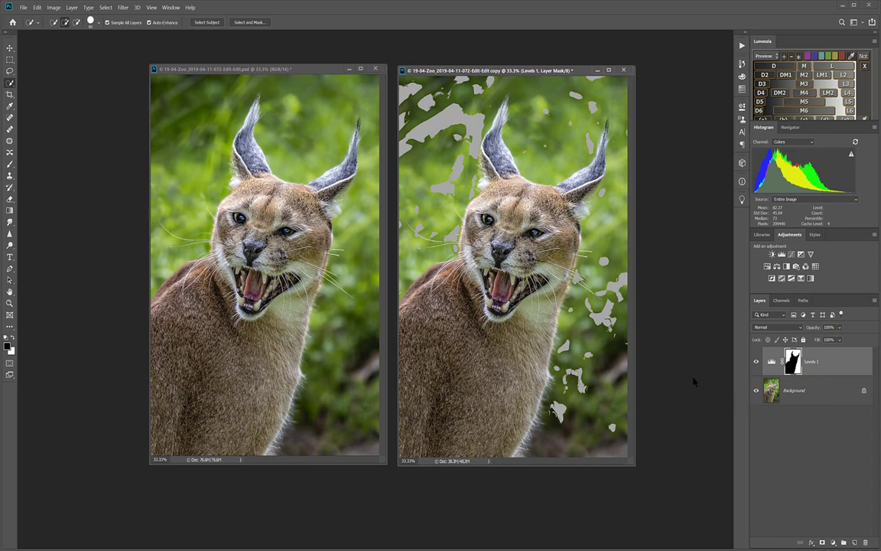
# - Raise the black output level of the Levels 1 adjustment layer to 17
pyautogui.click(773, 363)
pyautogui.doubleClick(773, 363)
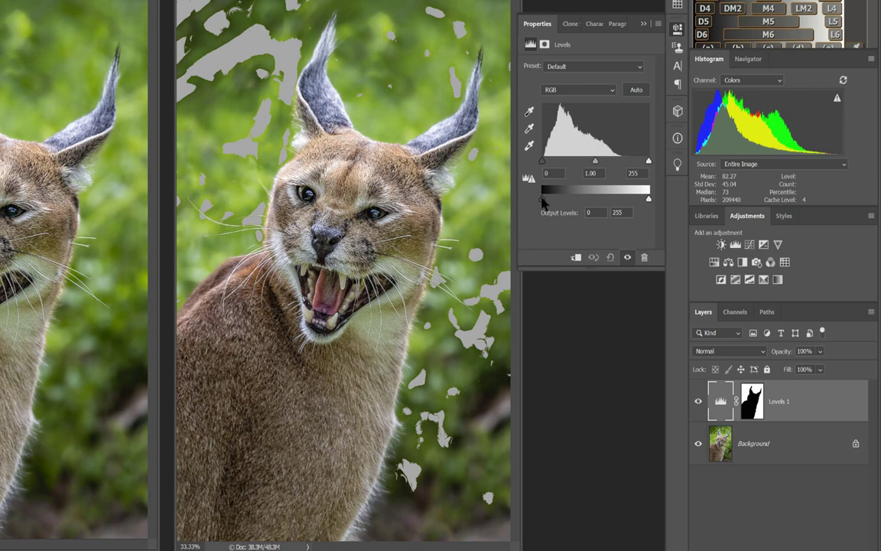
pyautogui.moveTo(540, 201); pyautogui.dragTo(549, 201)
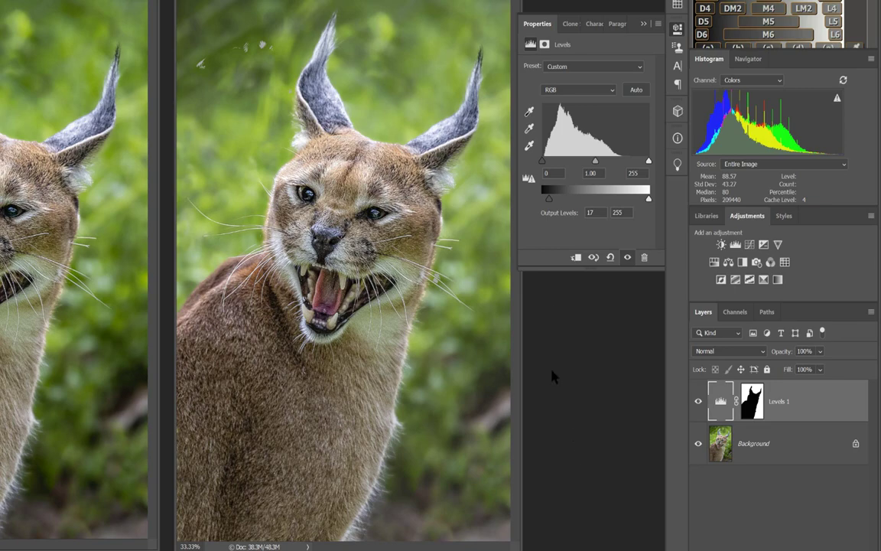
pyautogui.click(644, 24)
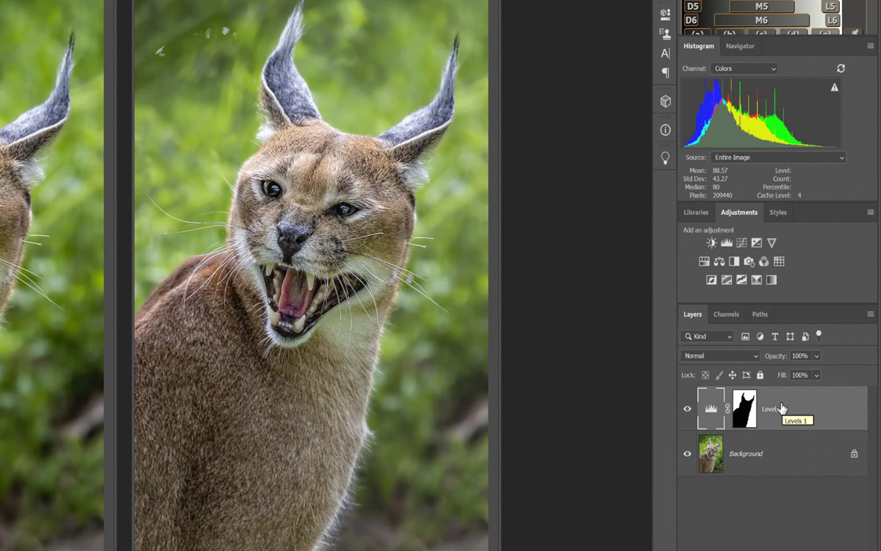
# - Add a Hue/Saturation adjustment layer and replace its mask with a copy of the Levels 1 mask
pyautogui.click(705, 261)
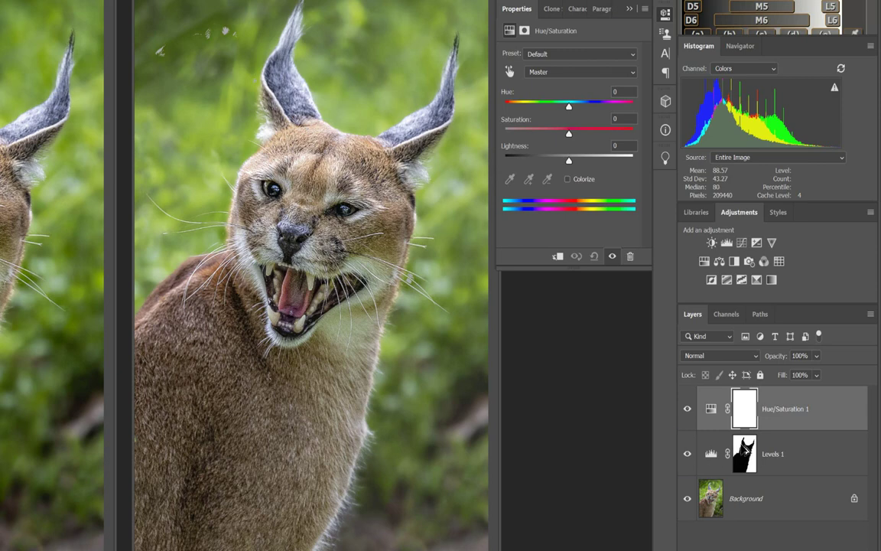
pyautogui.moveTo(745, 454); pyautogui.dragTo(746, 415)
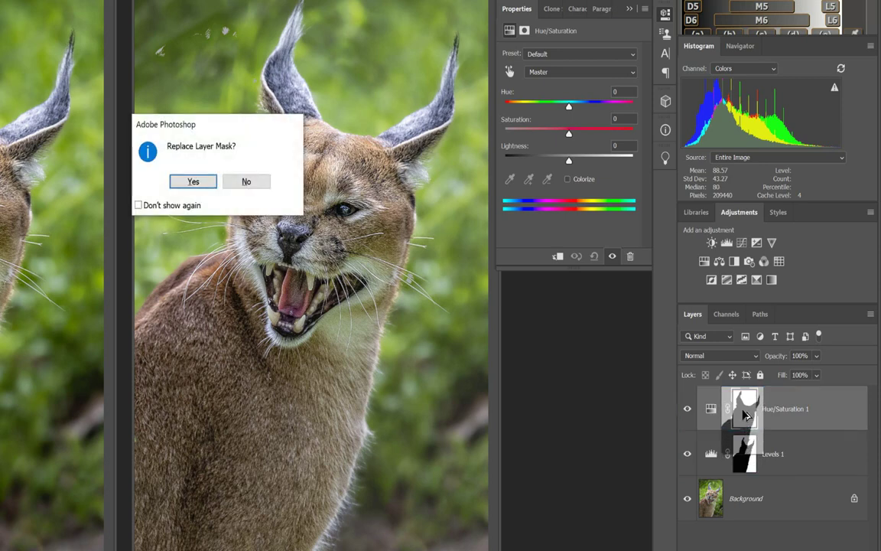
pyautogui.click(194, 182)
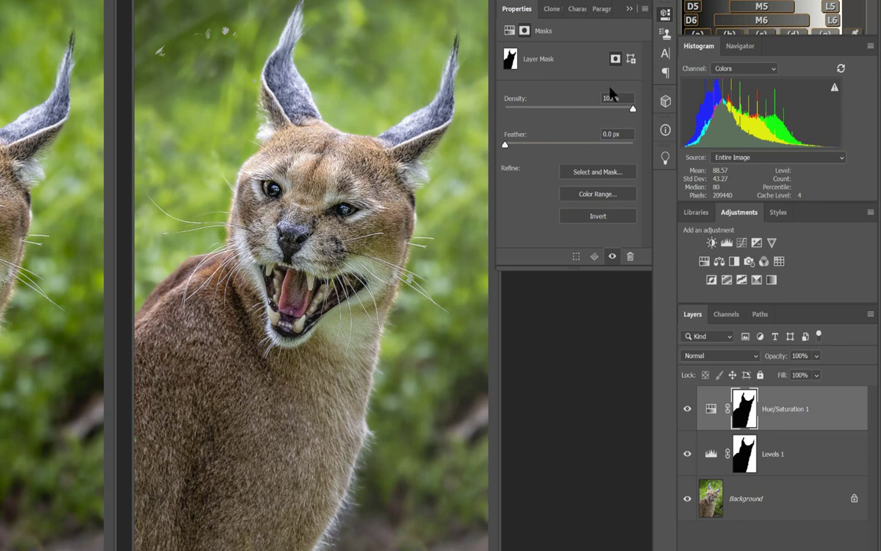
pyautogui.click(510, 30)
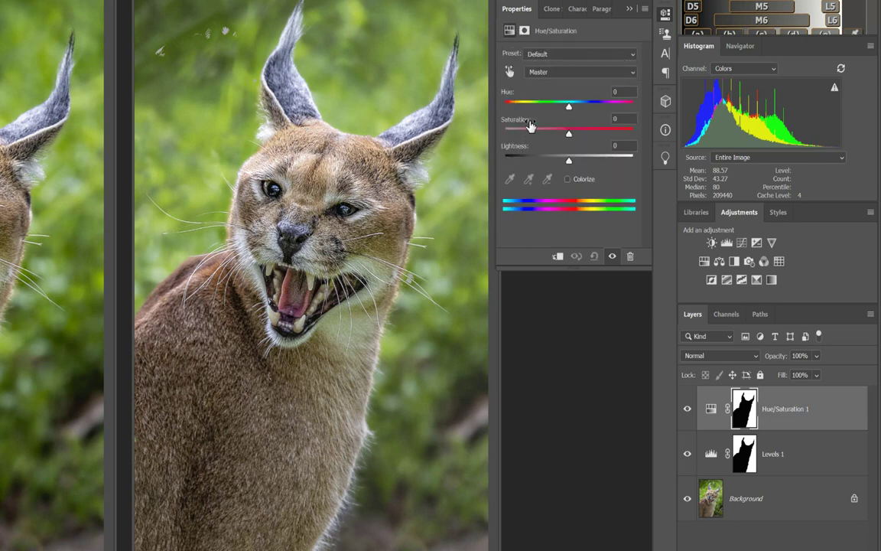
# - Sample the green background with the Hue/Saturation targeted adjustment and raise the Yellows saturation to about +9
pyautogui.click(508, 72)
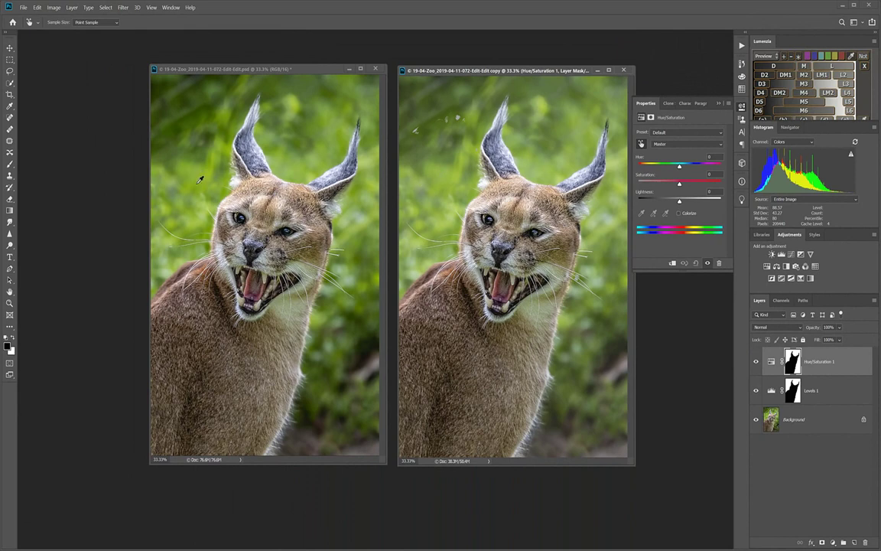
pyautogui.click(441, 181)
pyautogui.moveTo(440, 182); pyautogui.dragTo(442, 186)
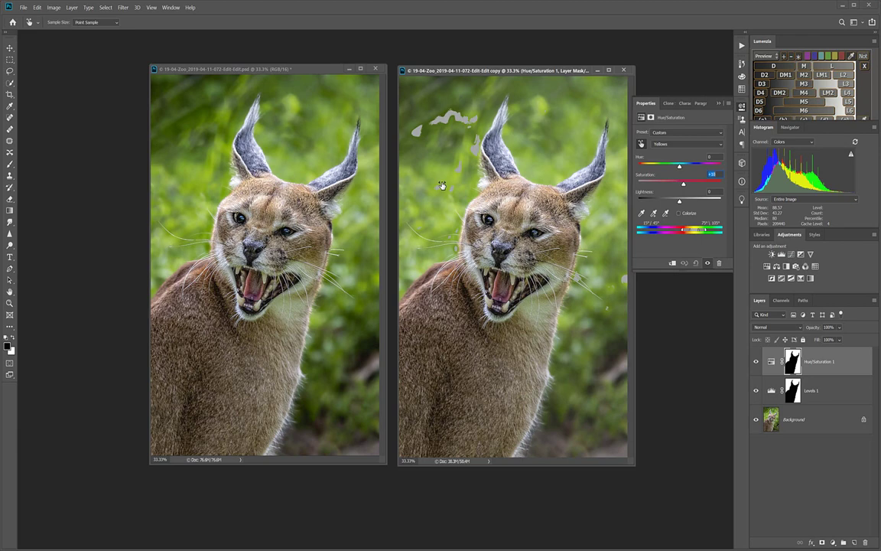
pyautogui.moveTo(442, 185); pyautogui.dragTo(442, 185)
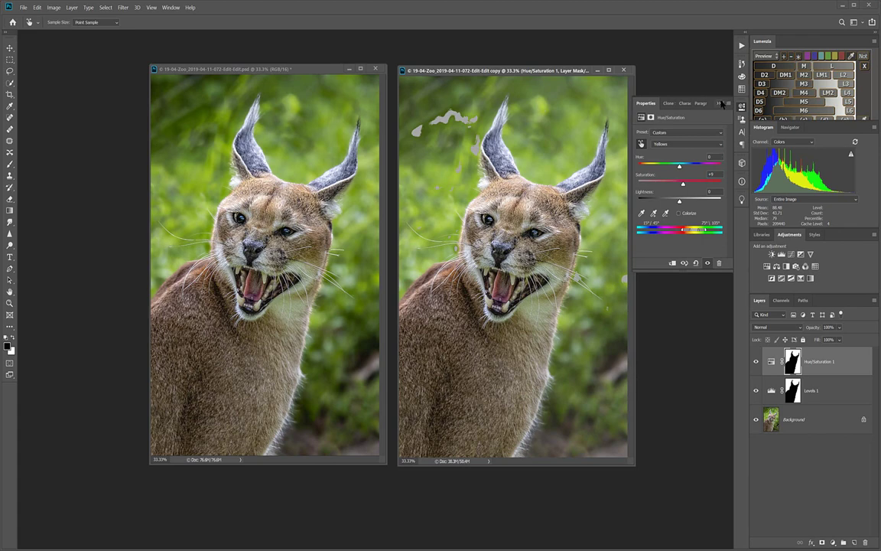
pyautogui.click(647, 98)
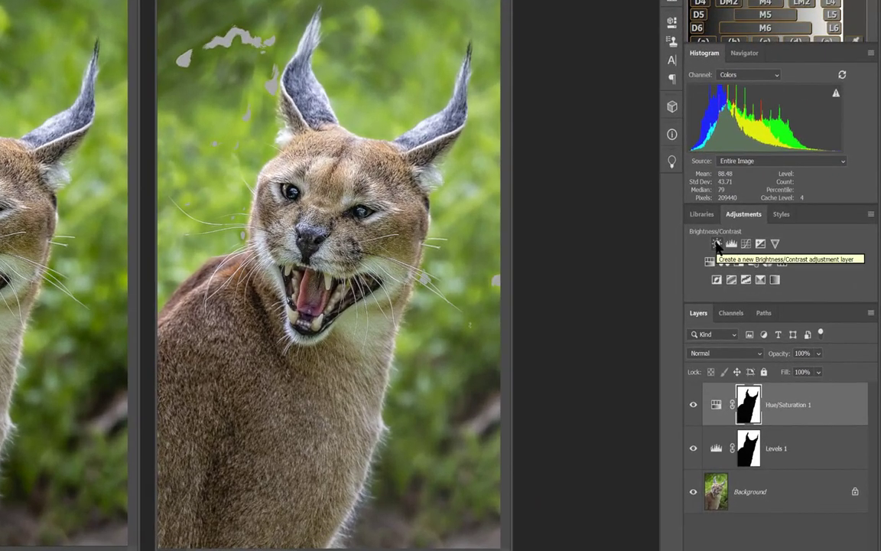
# - Add a Brightness/Contrast adjustment layer and replace its mask with a copy of the Hue/Saturation 1 mask
pyautogui.click(760, 252)
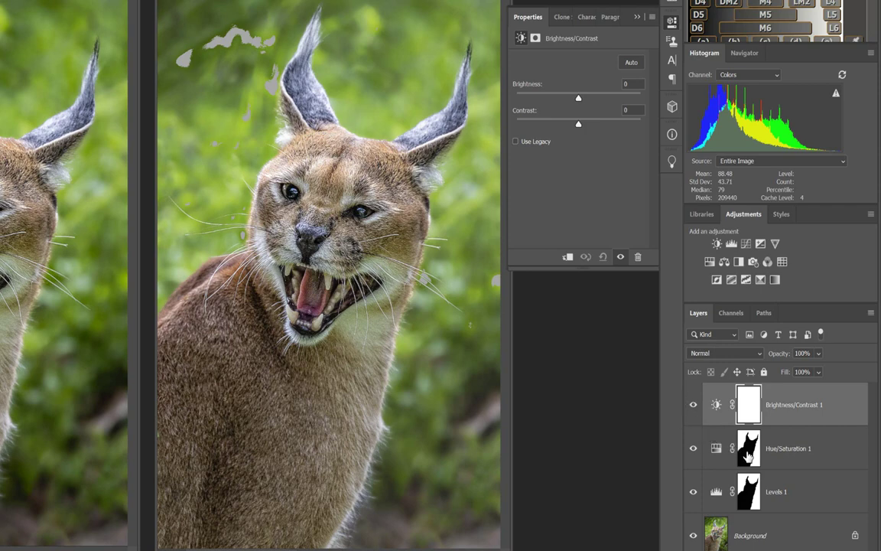
pyautogui.moveTo(748, 455); pyautogui.dragTo(694, 398)
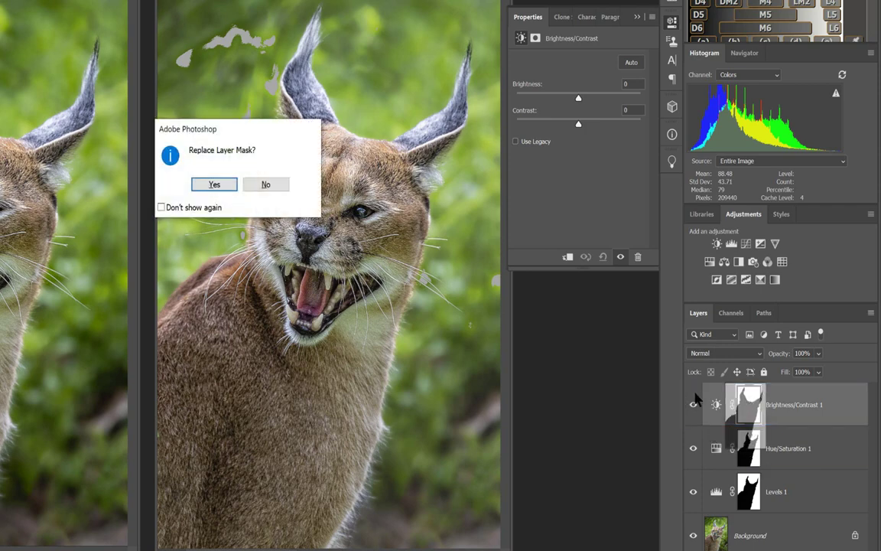
pyautogui.click(214, 184)
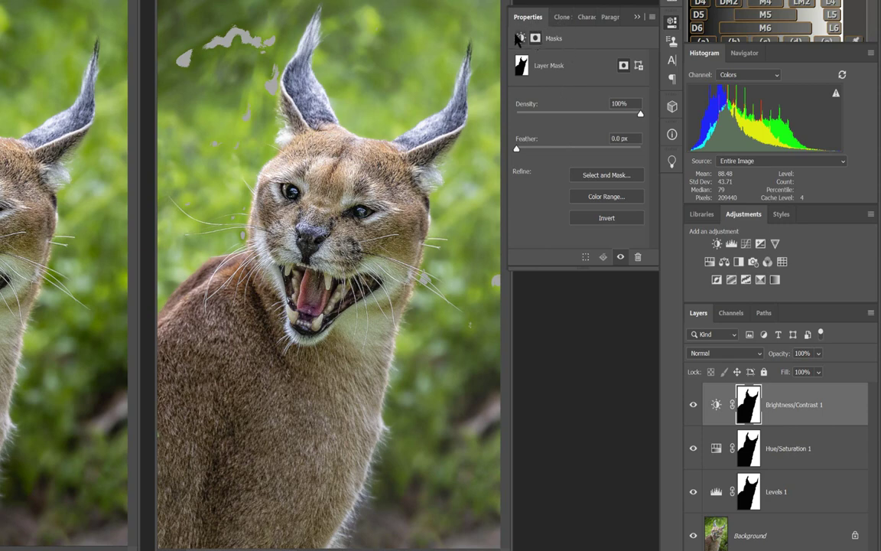
pyautogui.click(521, 38)
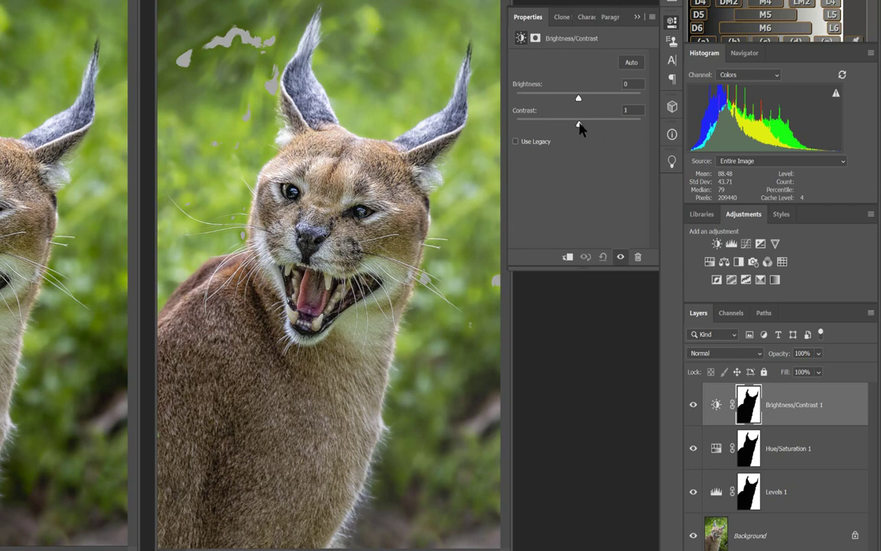
# - Set the Brightness/Contrast 1 layer to brightness -22 and contrast 12
pyautogui.moveTo(579, 129)
pyautogui.mouseDown()
pyautogui.moveTo(592, 128)
pyautogui.moveTo(582, 126)
pyautogui.mouseUp()
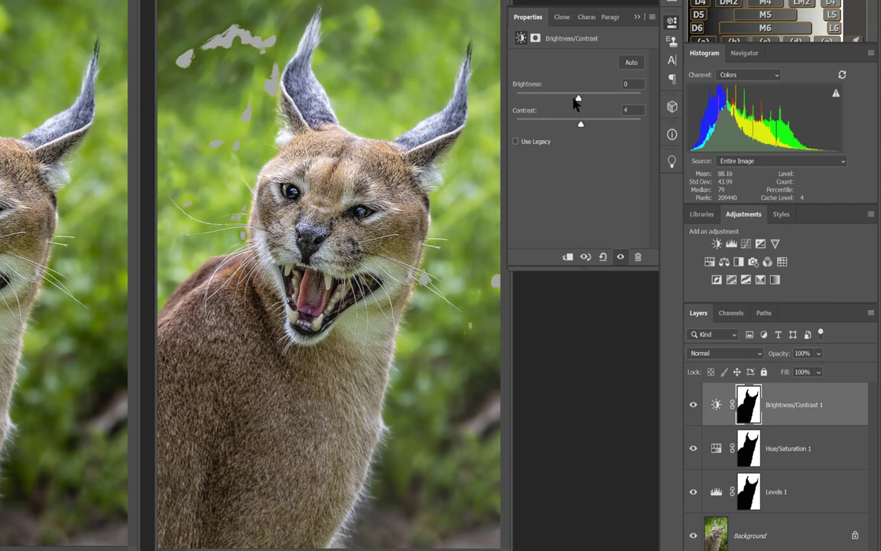
pyautogui.click(575, 98)
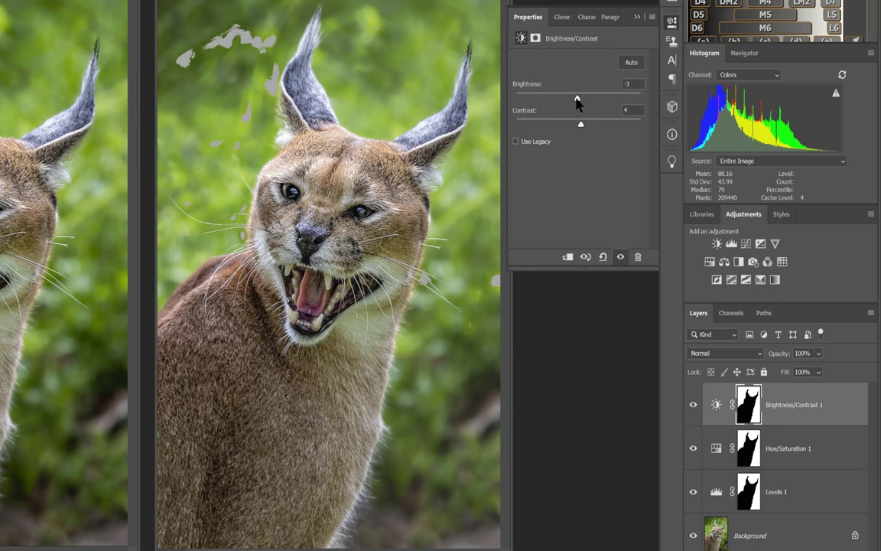
pyautogui.moveTo(575, 98); pyautogui.dragTo(586, 124)
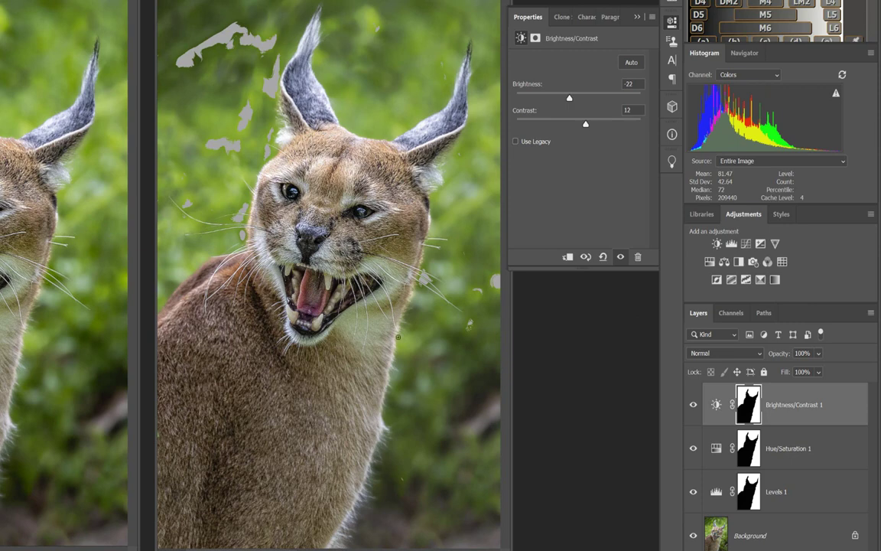
pyautogui.click(635, 18)
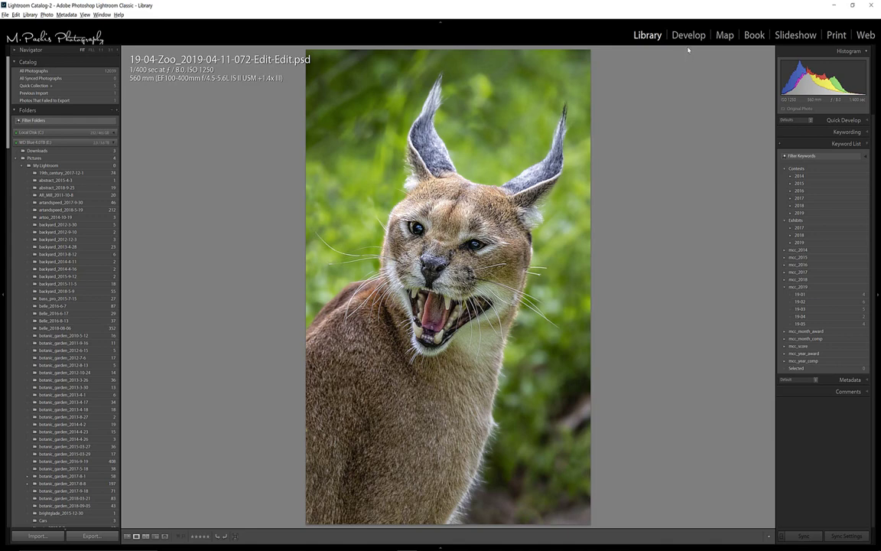
# - In Lightroom Classic, open the caracal photo in Develop and soft-proof it with the CANON WUX500_Easy_D65_201705111736.icm profile
pyautogui.press('d')
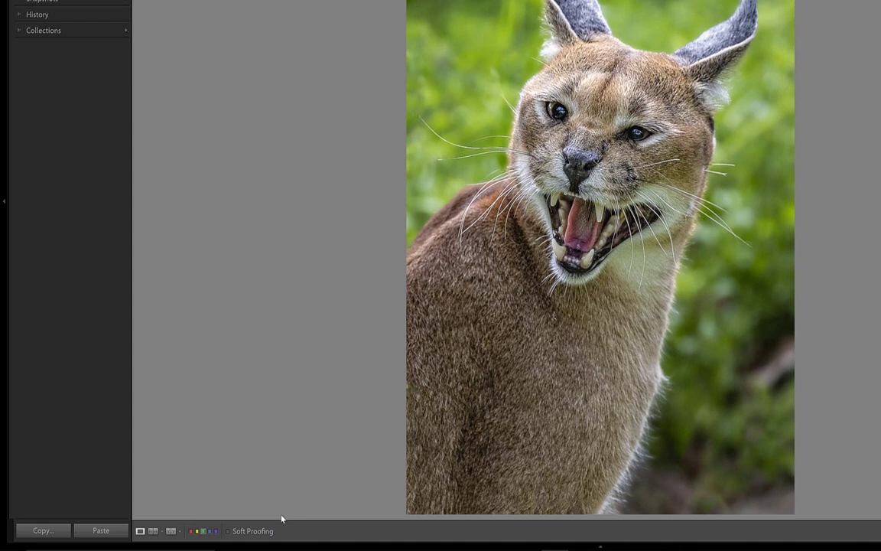
pyautogui.click(228, 531)
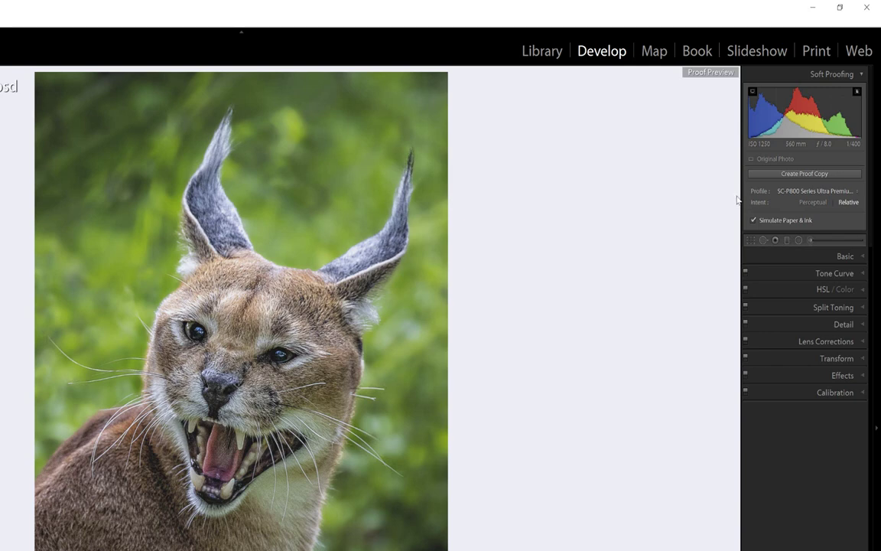
pyautogui.click(850, 195)
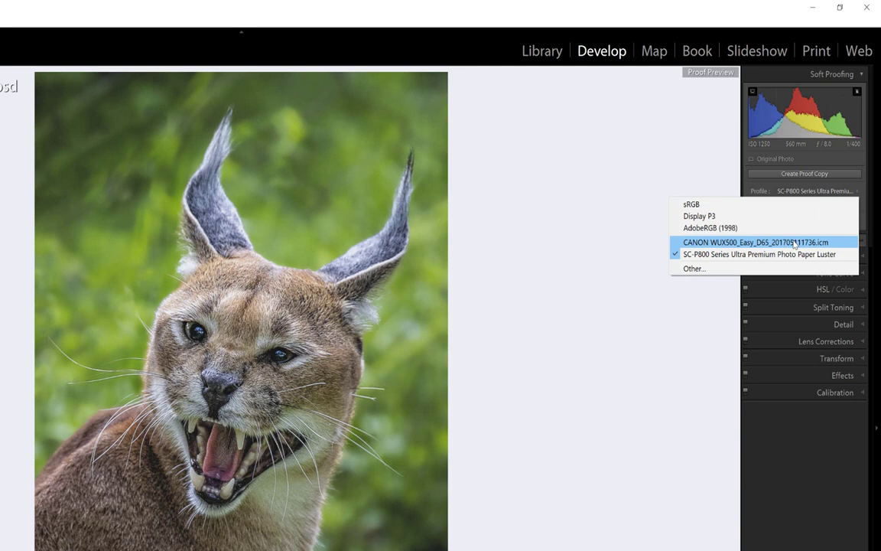
pyautogui.click(795, 243)
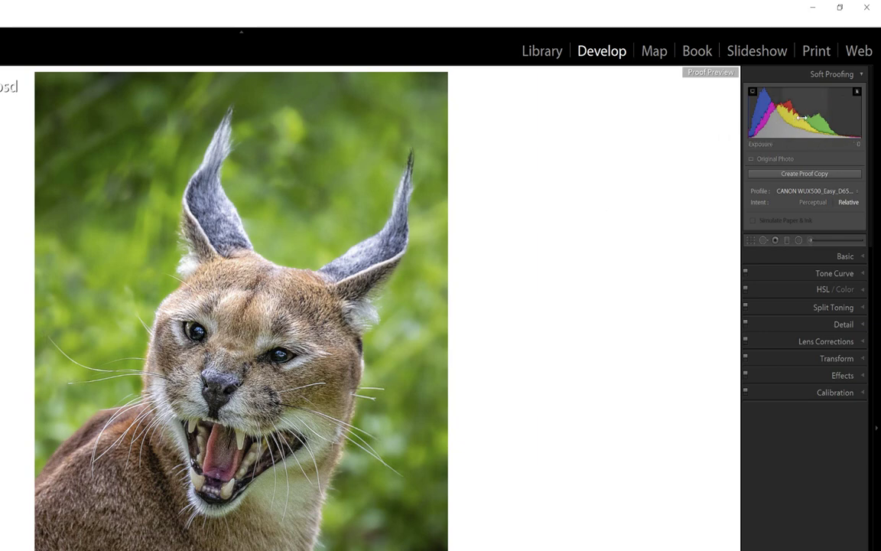
# - Toggle the destination gamut warning to compare the caracal photo with and without it, leaving the warning on
pyautogui.click(857, 93)
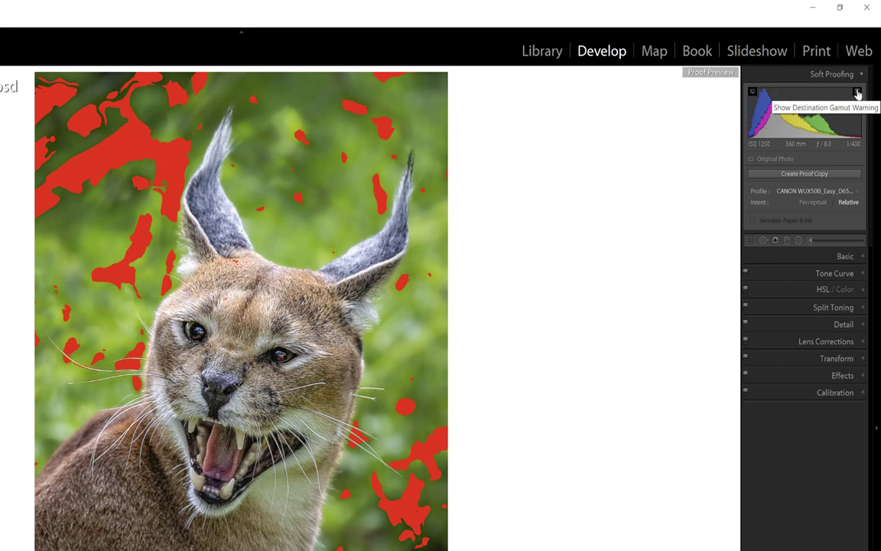
pyautogui.click(856, 92)
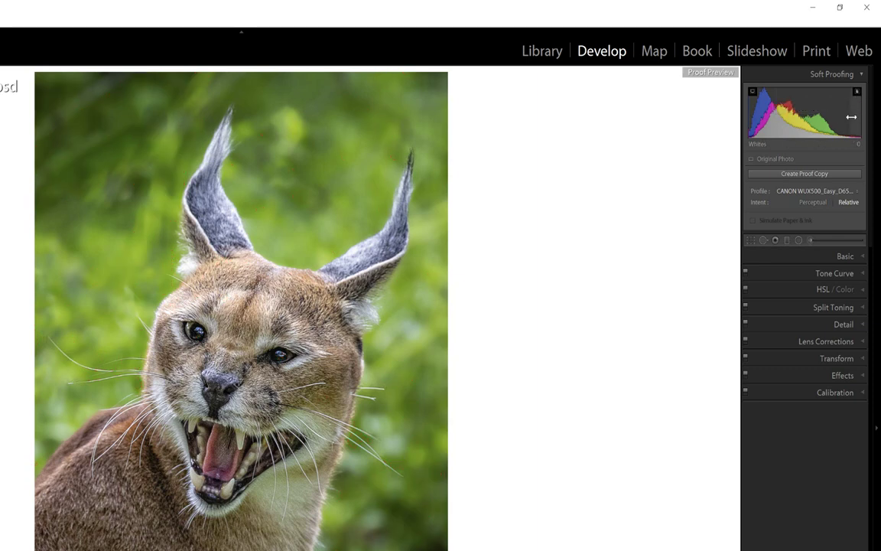
pyautogui.click(857, 93)
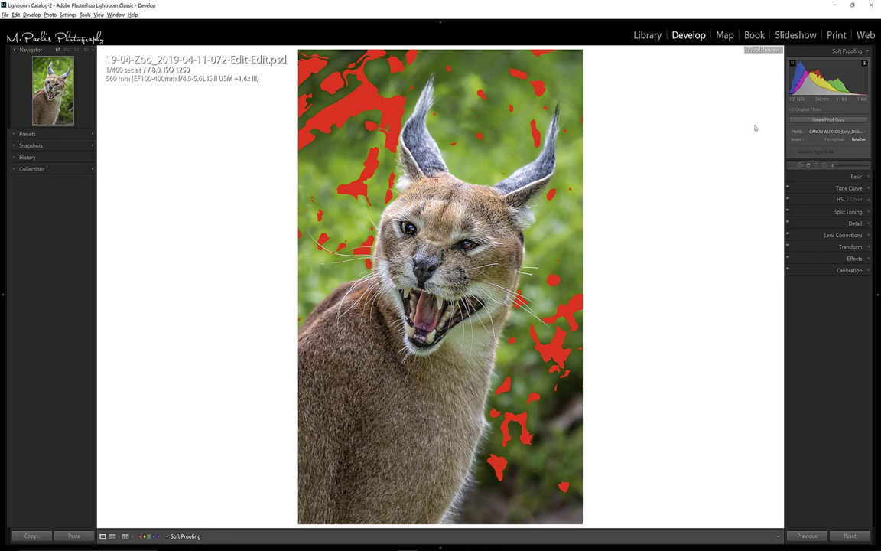
# - Create a proof copy of the caracal photo and switch to the before/after comparison with the current state as Before
pyautogui.click(828, 121)
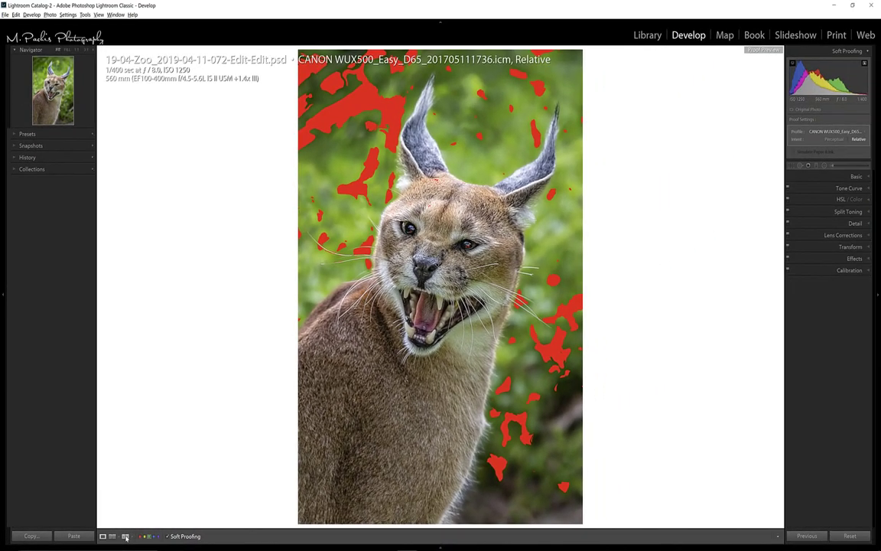
pyautogui.click(166, 536)
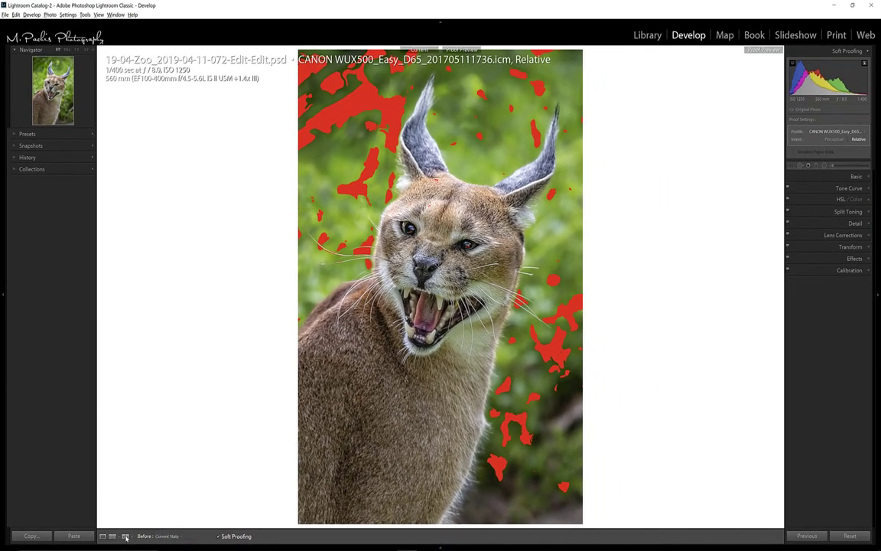
# - Show the master photo beside the proof and paint a size 12 Adjustment Brush mask over the green background, clearing spill off the ear
pyautogui.click(125, 537)
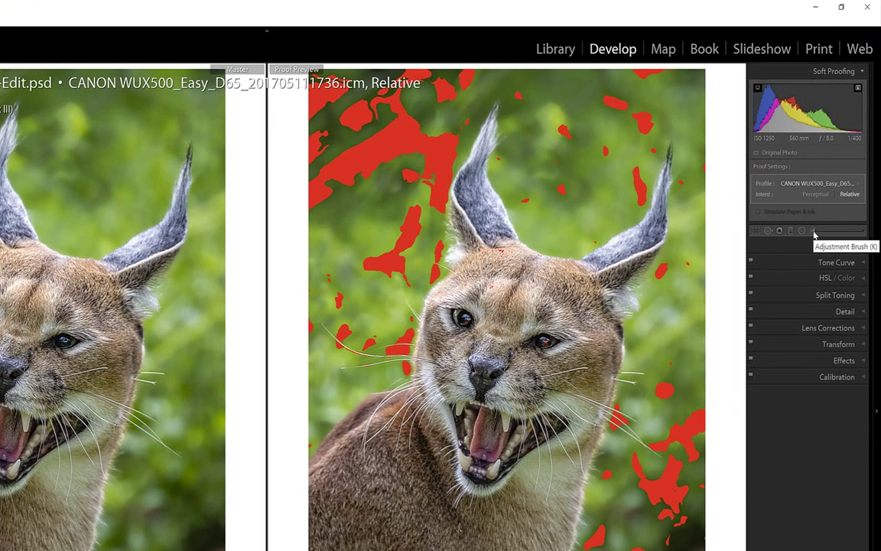
pyautogui.click(814, 231)
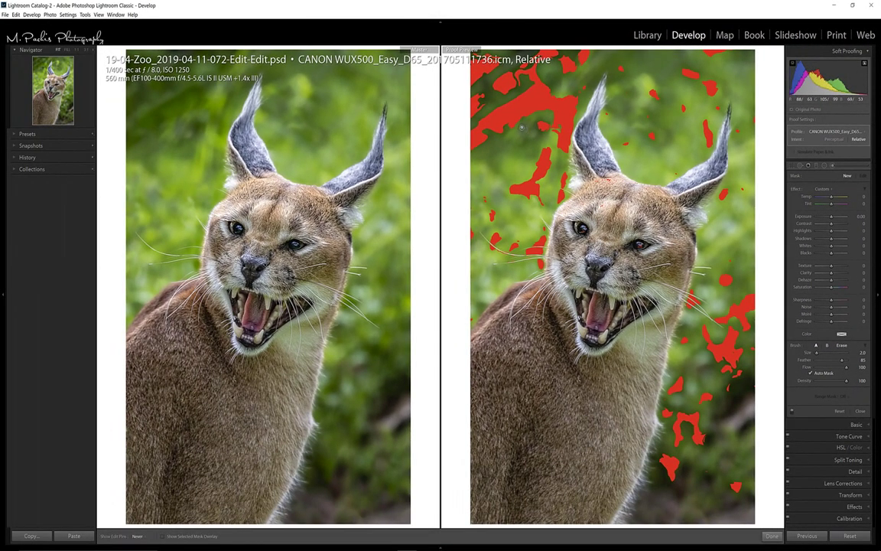
pyautogui.press(']')
pyautogui.moveTo(511, 186)
pyautogui.mouseDown()
pyautogui.moveTo(452, 131)
pyautogui.moveTo(460, 145)
pyautogui.moveTo(536, 134)
pyautogui.mouseUp()
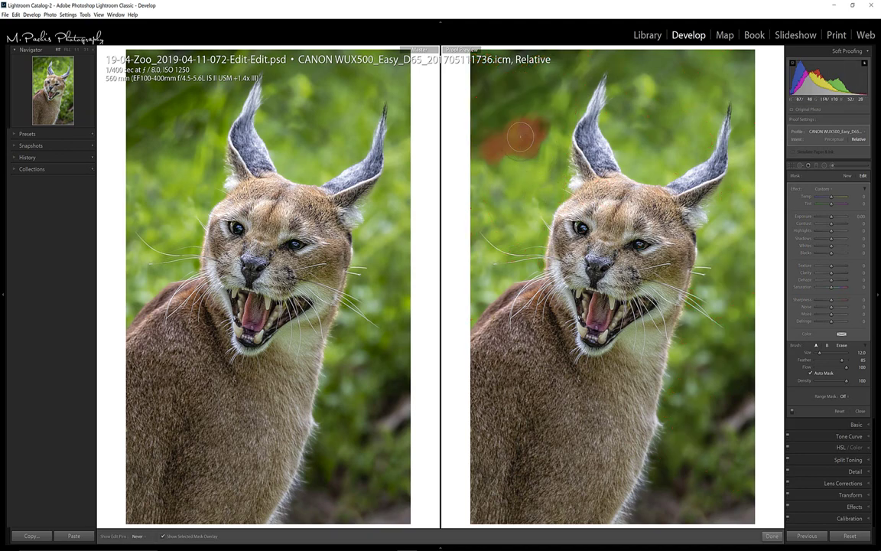
pyautogui.moveTo(474, 149)
pyautogui.mouseDown()
pyautogui.moveTo(483, 61)
pyautogui.moveTo(511, 60)
pyautogui.moveTo(505, 49)
pyautogui.moveTo(476, 65)
pyautogui.moveTo(515, 51)
pyautogui.moveTo(459, 61)
pyautogui.mouseUp()
pyautogui.moveTo(579, 56)
pyautogui.mouseDown()
pyautogui.moveTo(466, 152)
pyautogui.moveTo(484, 79)
pyautogui.moveTo(468, 138)
pyautogui.moveTo(502, 93)
pyautogui.moveTo(501, 140)
pyautogui.moveTo(572, 75)
pyautogui.moveTo(537, 189)
pyautogui.moveTo(545, 149)
pyautogui.moveTo(489, 186)
pyautogui.moveTo(475, 156)
pyautogui.moveTo(478, 185)
pyautogui.moveTo(551, 182)
pyautogui.moveTo(564, 100)
pyautogui.moveTo(606, 82)
pyautogui.moveTo(664, 98)
pyautogui.moveTo(649, 80)
pyautogui.mouseUp()
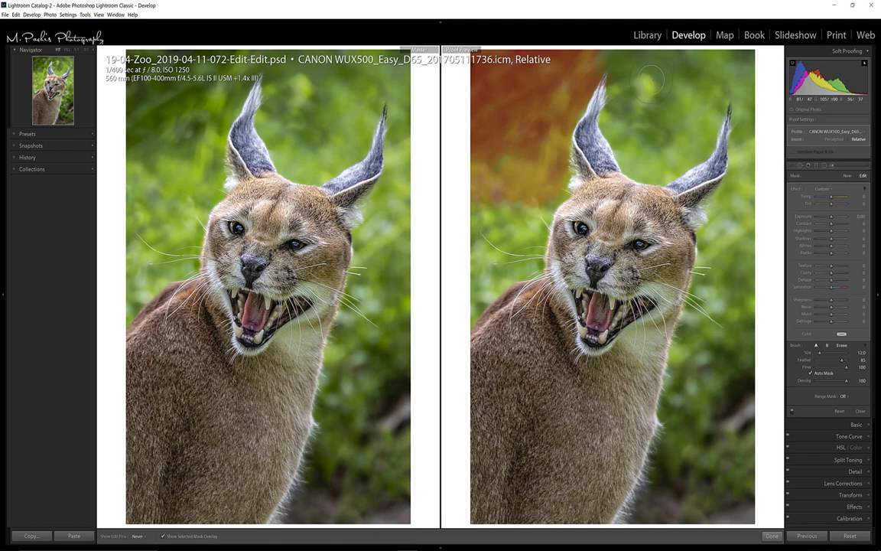
pyautogui.press('alt')
pyautogui.moveTo(639, 77)
pyautogui.mouseDown()
pyautogui.moveTo(583, 80)
pyautogui.moveTo(555, 69)
pyautogui.moveTo(605, 77)
pyautogui.mouseUp()
pyautogui.moveTo(599, 59)
pyautogui.mouseDown()
pyautogui.moveTo(551, 52)
pyautogui.moveTo(692, 53)
pyautogui.moveTo(768, 492)
pyautogui.moveTo(730, 398)
pyautogui.moveTo(698, 472)
pyautogui.moveTo(673, 230)
pyautogui.moveTo(680, 92)
pyautogui.mouseUp()
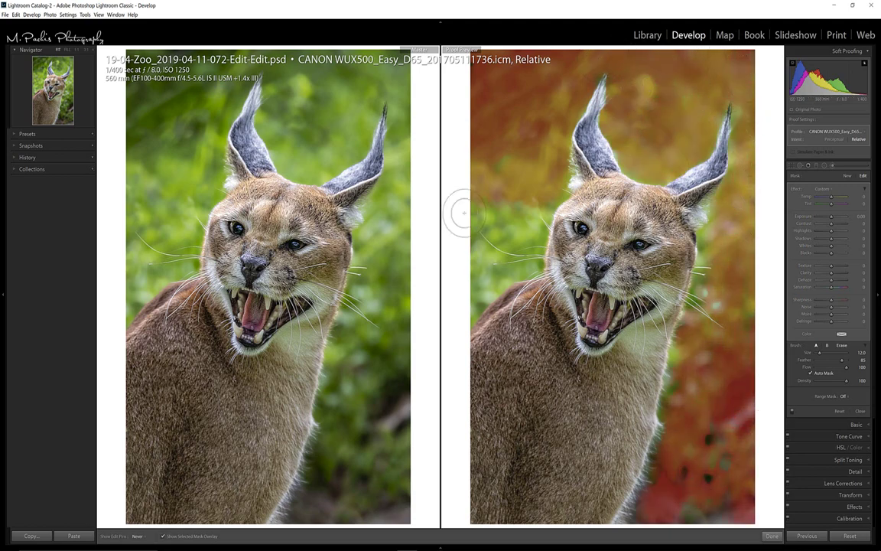
pyautogui.moveTo(457, 212)
pyautogui.mouseDown()
pyautogui.moveTo(467, 252)
pyautogui.moveTo(448, 275)
pyautogui.mouseUp()
pyautogui.moveTo(758, 212)
pyautogui.mouseDown()
pyautogui.moveTo(671, 424)
pyautogui.moveTo(693, 516)
pyautogui.moveTo(696, 475)
pyautogui.moveTo(679, 509)
pyautogui.moveTo(744, 268)
pyautogui.moveTo(724, 255)
pyautogui.moveTo(708, 308)
pyautogui.mouseUp()
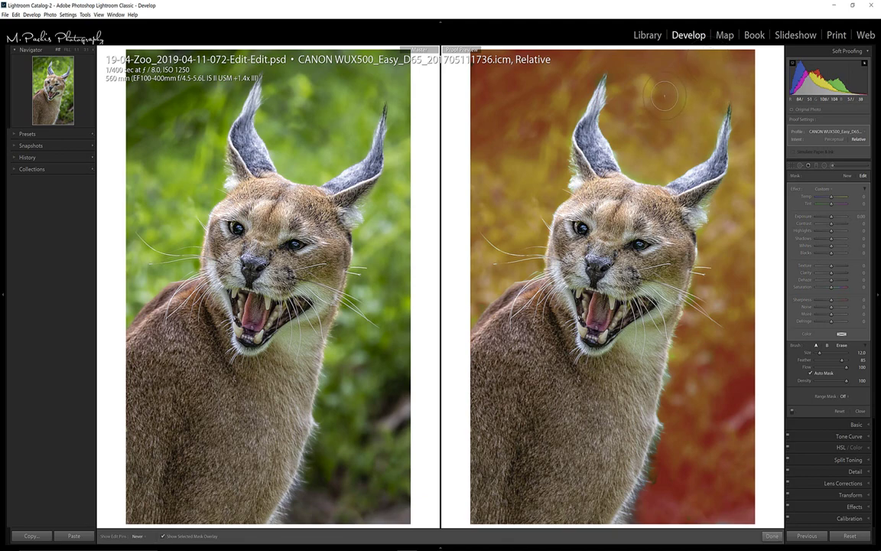
# - Hide the mask overlay, show the gamut warning, set the background mask's saturation to -30 and finish the brush adjustment
pyautogui.press('o')
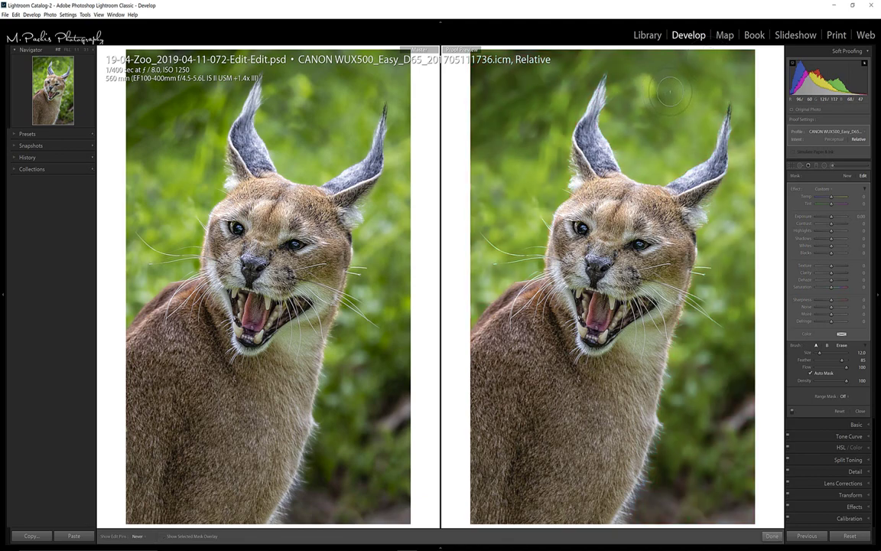
pyautogui.click(865, 63)
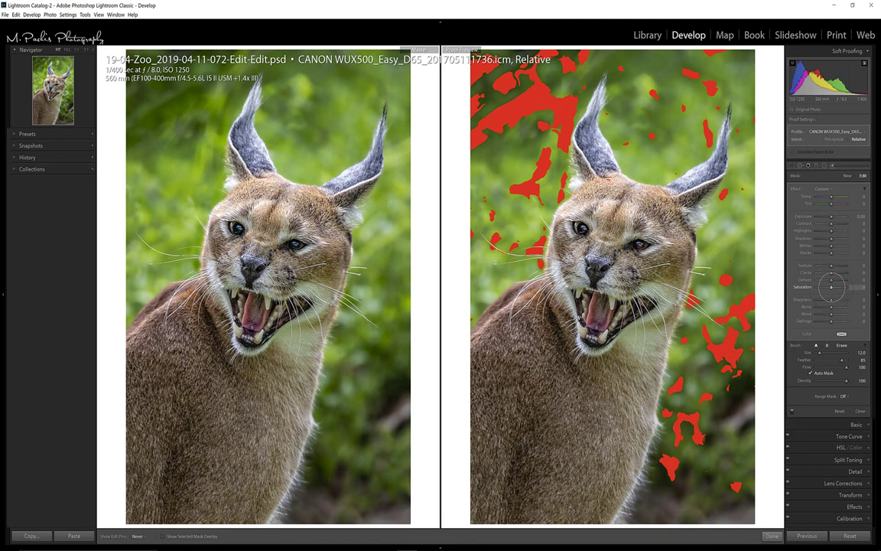
pyautogui.moveTo(831, 286); pyautogui.dragTo(824, 286)
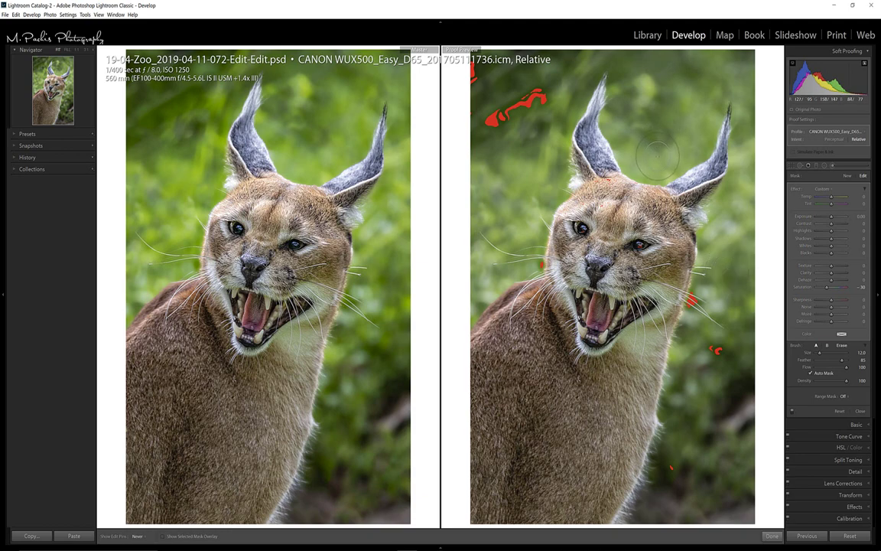
pyautogui.press('Escape')
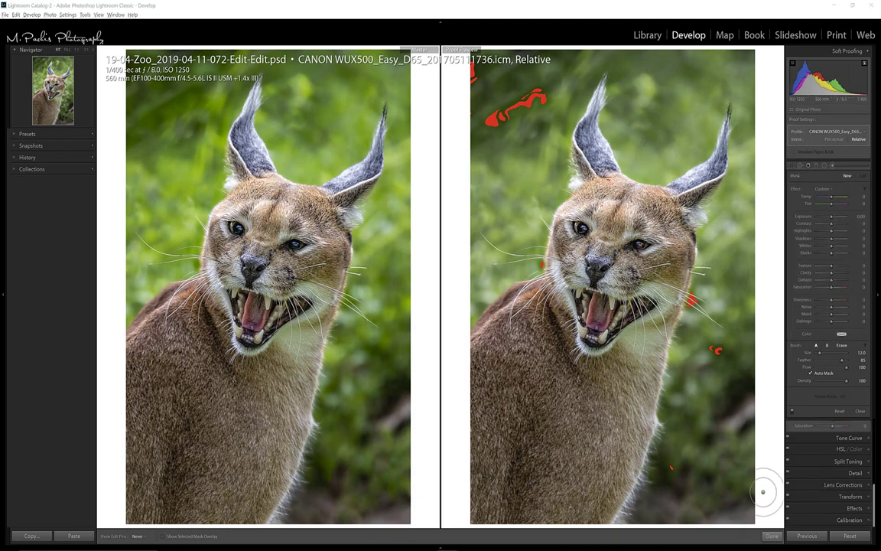
pyautogui.click(771, 536)
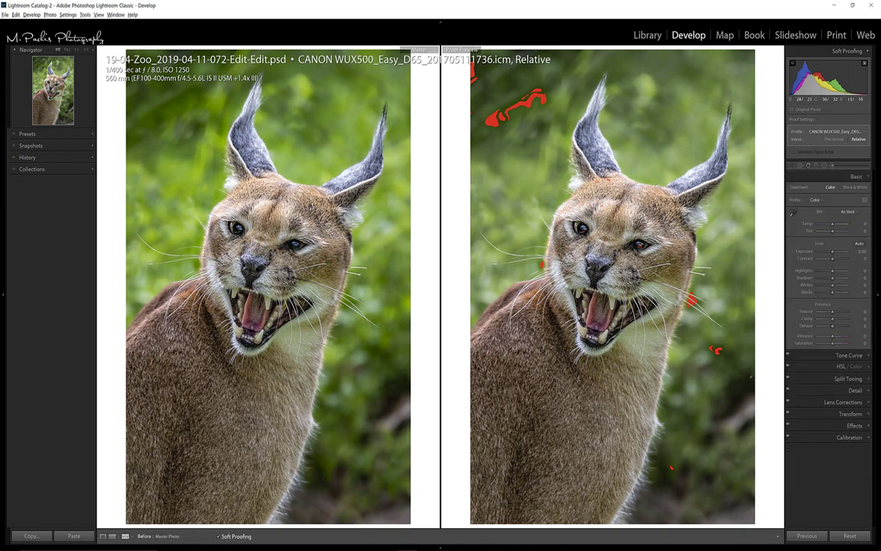
# - Raise the HSL saturation from the background foliage with the targeted adjustment to yellow +5 and green +20
pyautogui.click(868, 370)
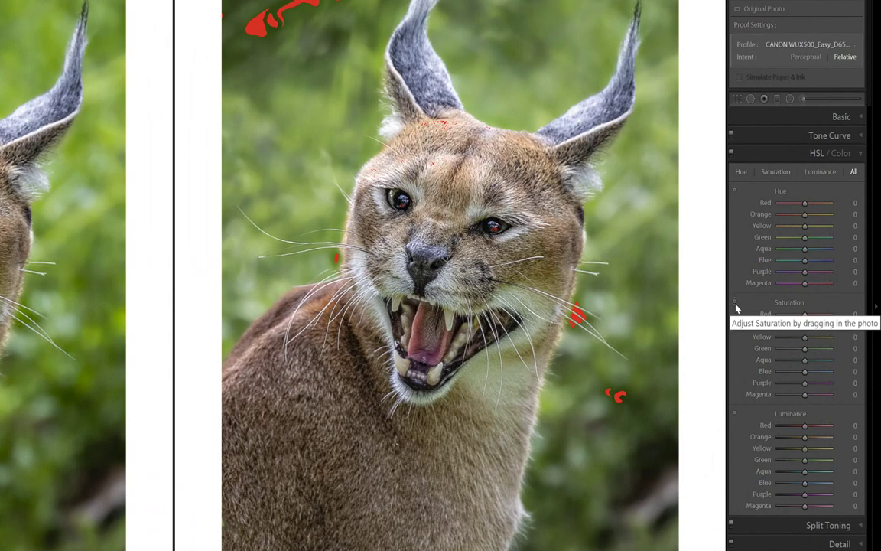
pyautogui.click(735, 304)
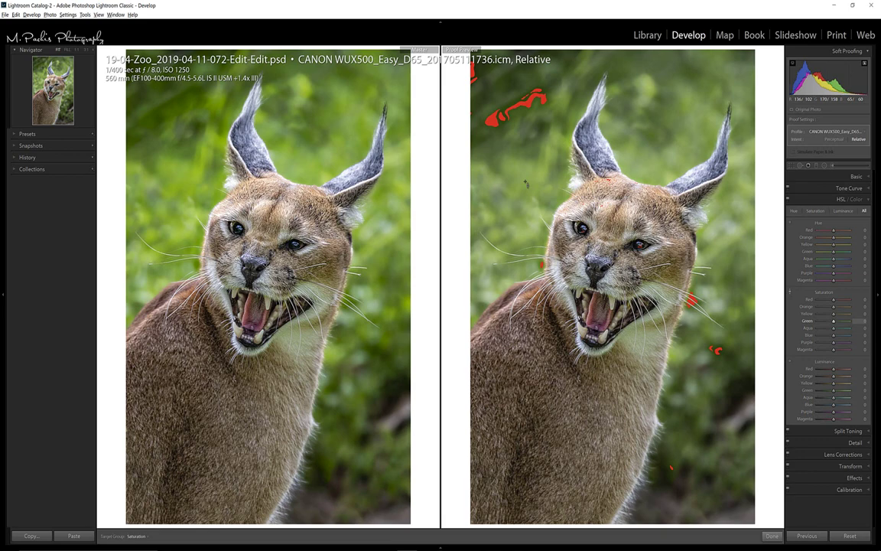
pyautogui.moveTo(526, 183); pyautogui.dragTo(526, 163)
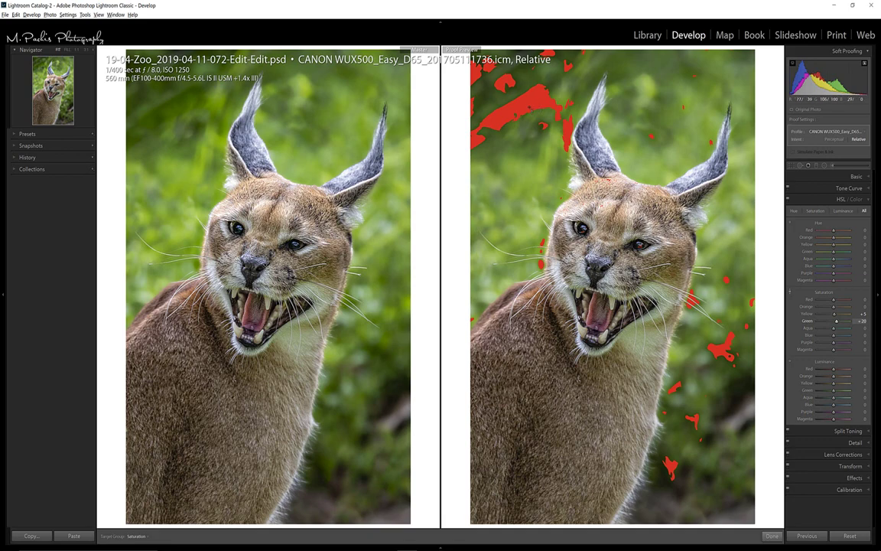
# - Toggle the destination gamut warning to compare the proof with and without it, leaving the warning off
pyautogui.click(865, 64)
pyautogui.click(865, 64)
pyautogui.click(865, 64)
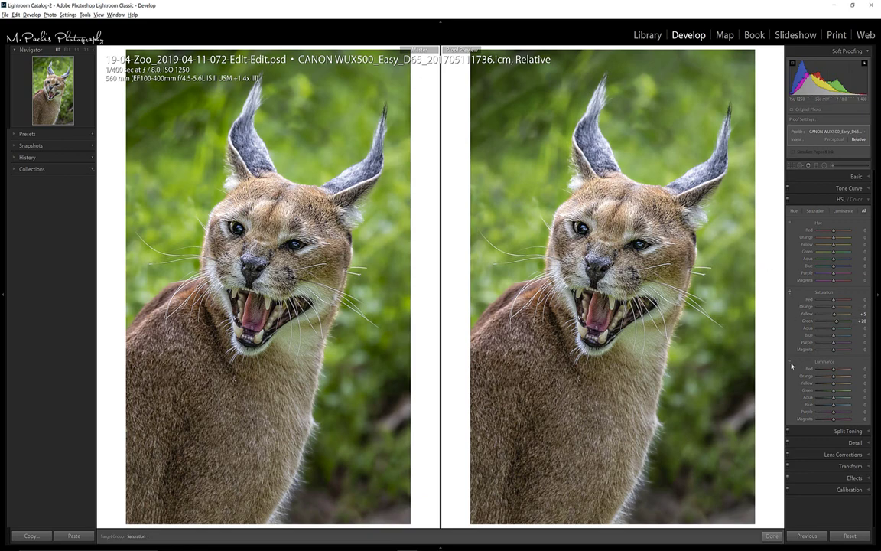
# - Adjust the HSL luminance from the background foliage with the targeted adjustment to yellow +1 and green +4
pyautogui.click(790, 365)
pyautogui.moveTo(524, 188)
pyautogui.mouseDown()
pyautogui.moveTo(524, 162)
pyautogui.moveTo(524, 170)
pyautogui.mouseUp()
pyautogui.moveTo(467, 176); pyautogui.dragTo(469, 196)
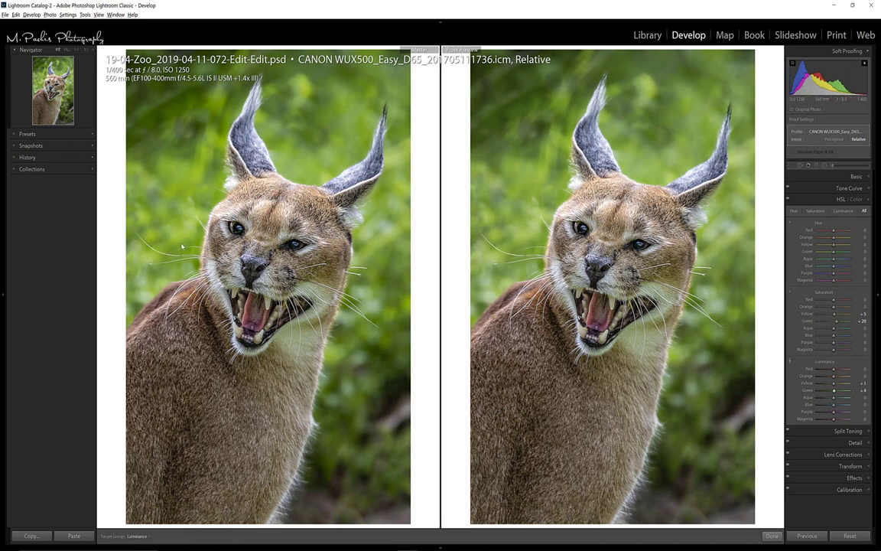